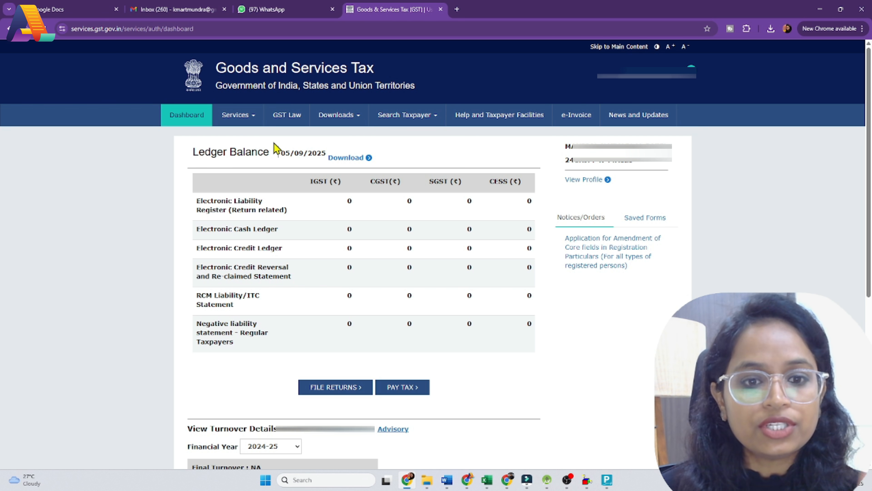
- Open the return filing page and search for the 2025-26 returns of Quarter 1 (Apr - Jun), period June
{"action": "left_click", "coordinate": [324, 391]}
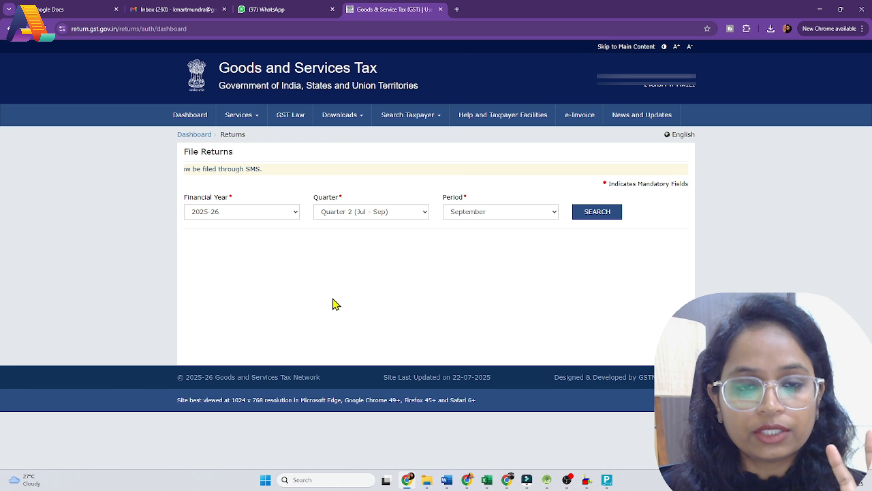
{"action": "left_click", "coordinate": [361, 216]}
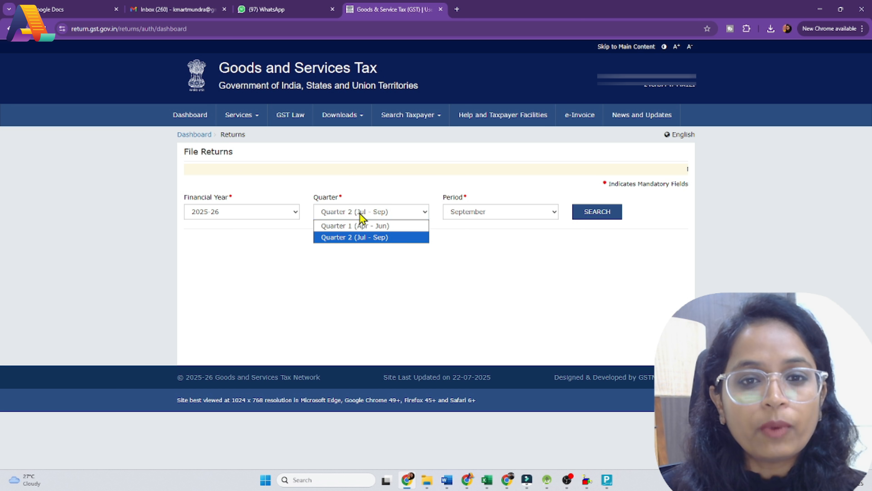
{"action": "left_click", "coordinate": [357, 227]}
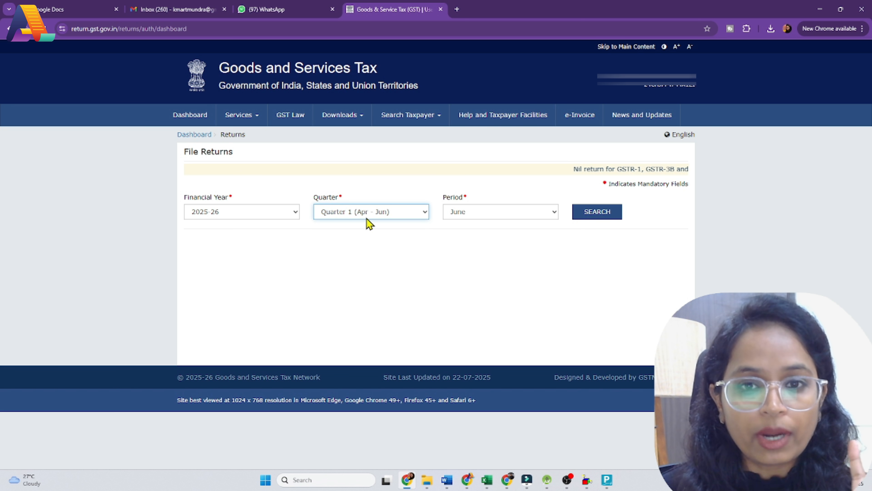
{"action": "left_click", "coordinate": [551, 216]}
{"action": "left_click", "coordinate": [468, 252]}
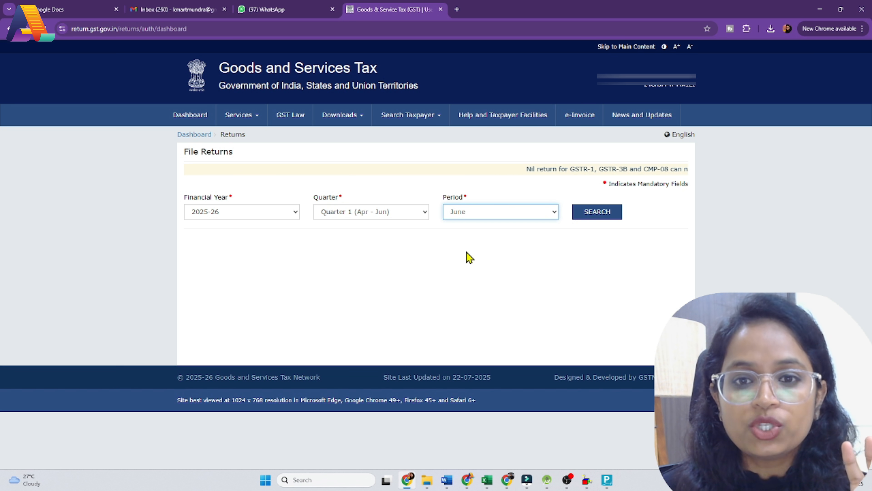
{"action": "left_click", "coordinate": [617, 219]}
{"action": "scroll", "coordinate": [615, 233], "scroll_direction": "down", "scroll_amount": 4}
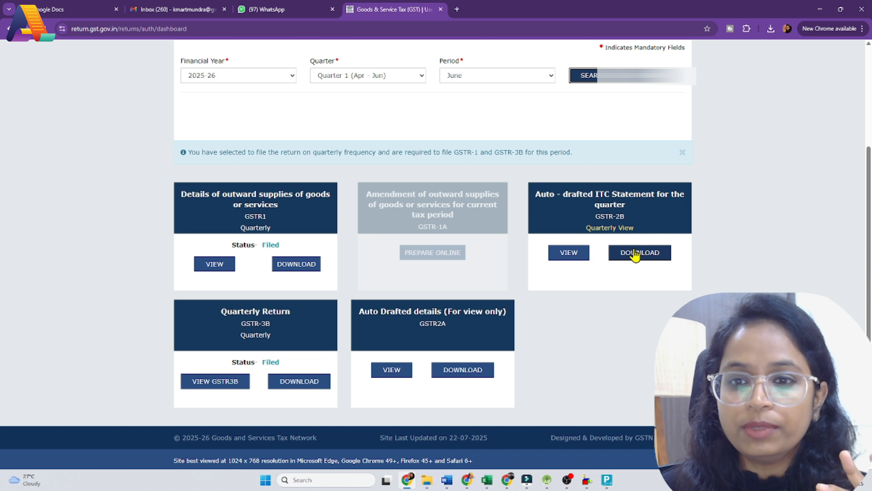
- Download the quarterly GSTR-2B statement as an Excel file and open its B2B sheet
{"action": "left_click", "coordinate": [654, 258]}
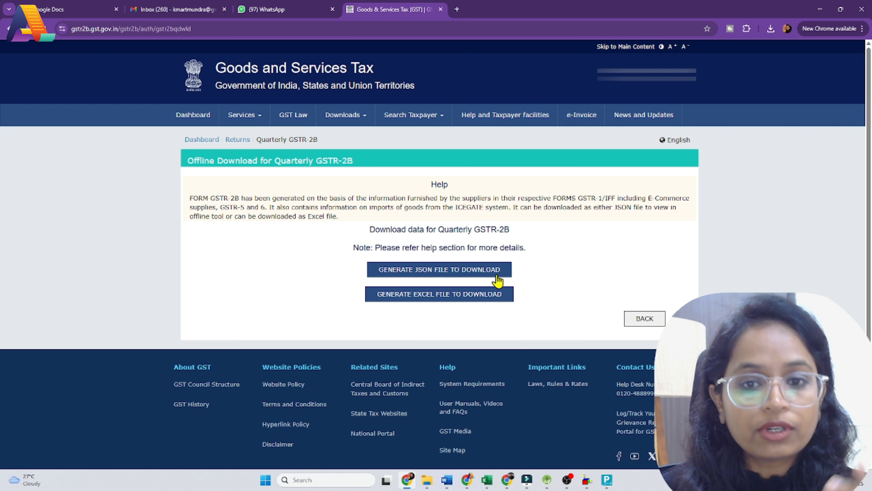
{"action": "left_click", "coordinate": [432, 298]}
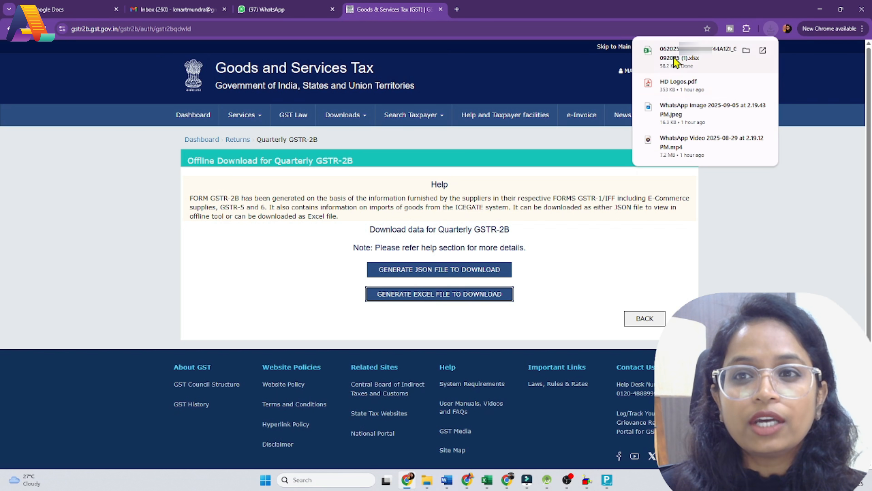
{"action": "left_click", "coordinate": [737, 52]}
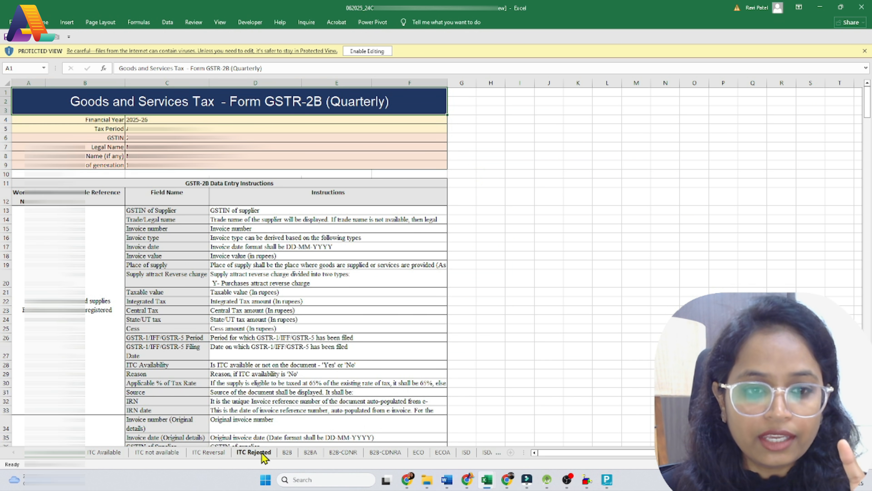
{"action": "left_click", "coordinate": [292, 454]}
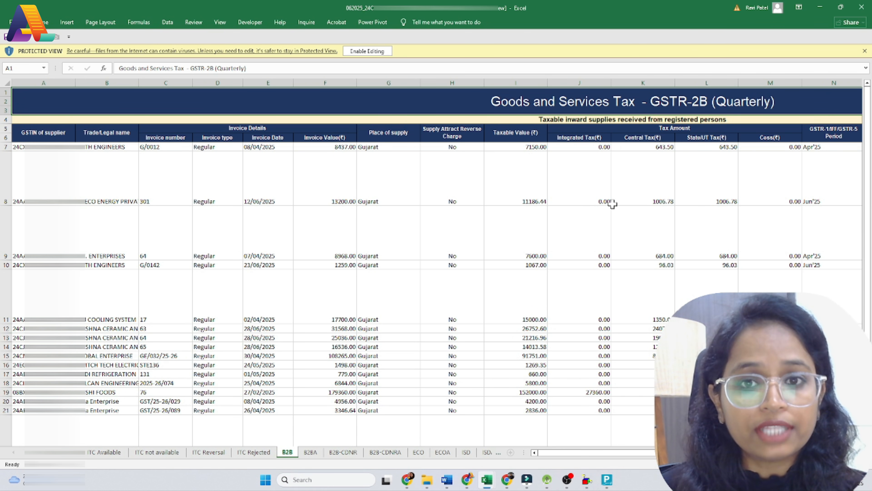
- Switch to TallyPrime and open the GSTR-3B report from the statutory GST reports
{"action": "left_click", "coordinate": [606, 479]}
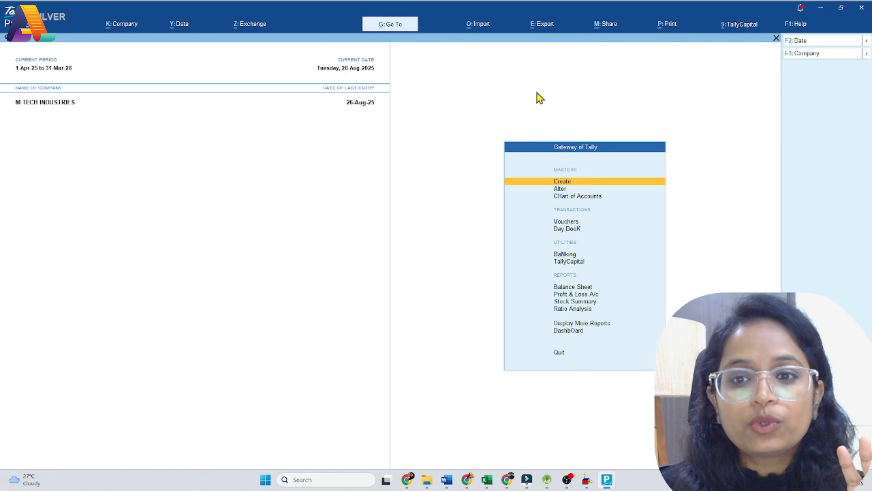
{"action": "left_click", "coordinate": [584, 324]}
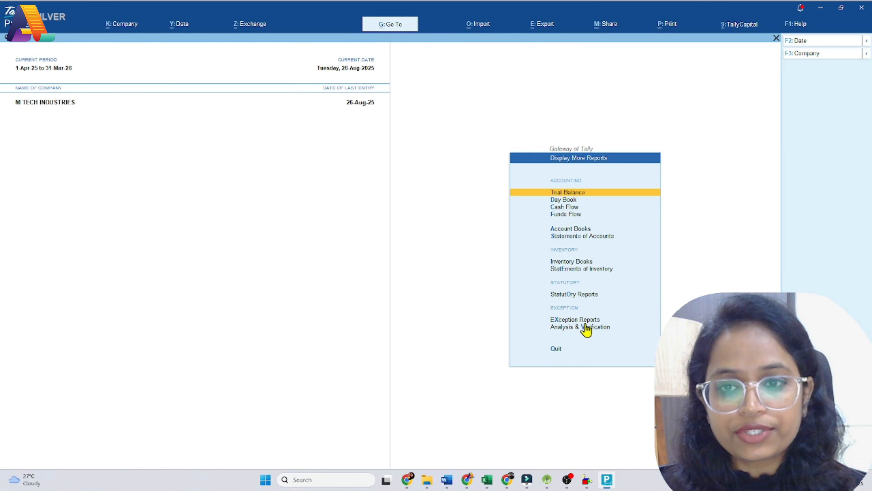
{"action": "key", "text": "o"}
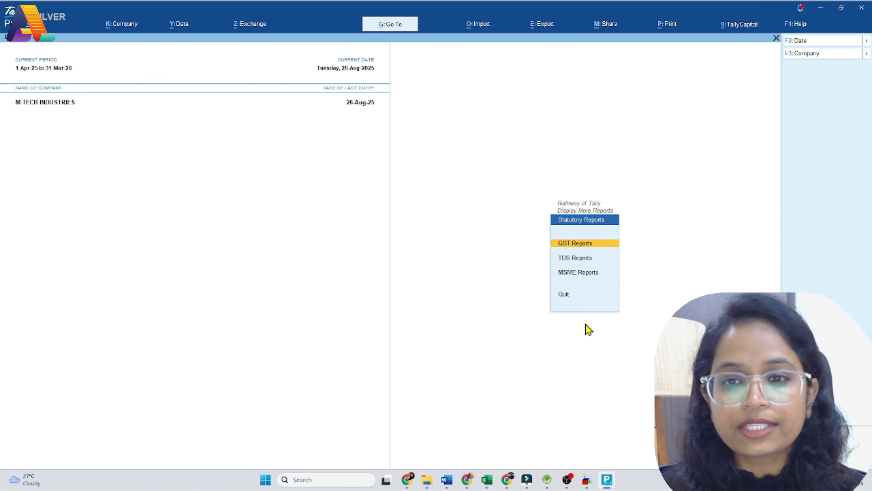
{"action": "key", "text": "Return"}
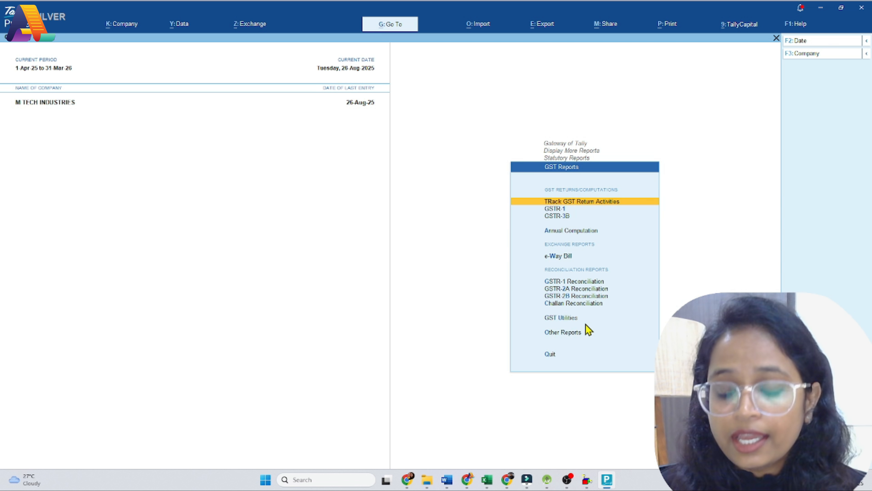
{"action": "key", "text": "Down"}
{"action": "key", "text": "Down"}
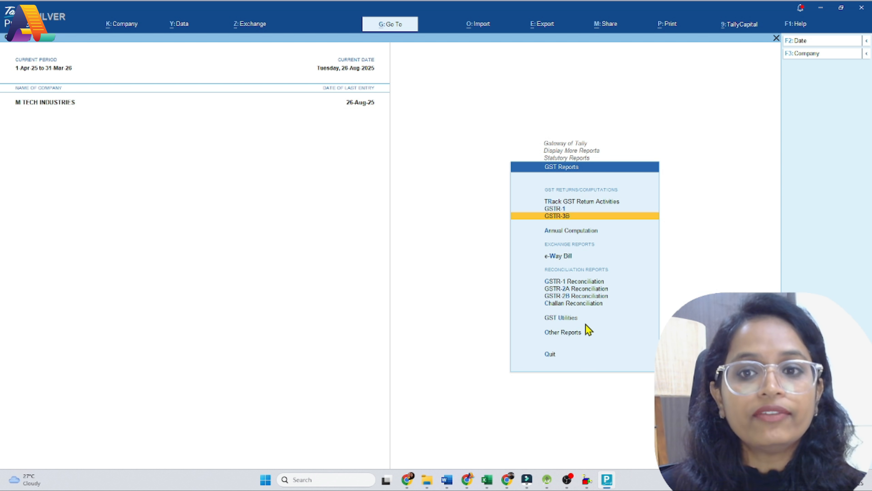
{"action": "key", "text": "Return"}
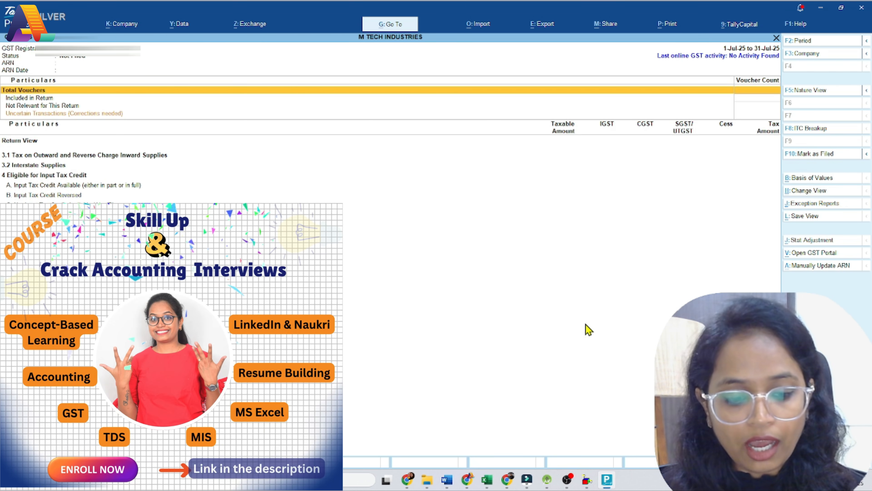
- Set the GSTR-3B report period from 1-2-2020 to 31-3-2020
{"action": "key", "text": "F2"}
{"action": "type", "text": "1."}
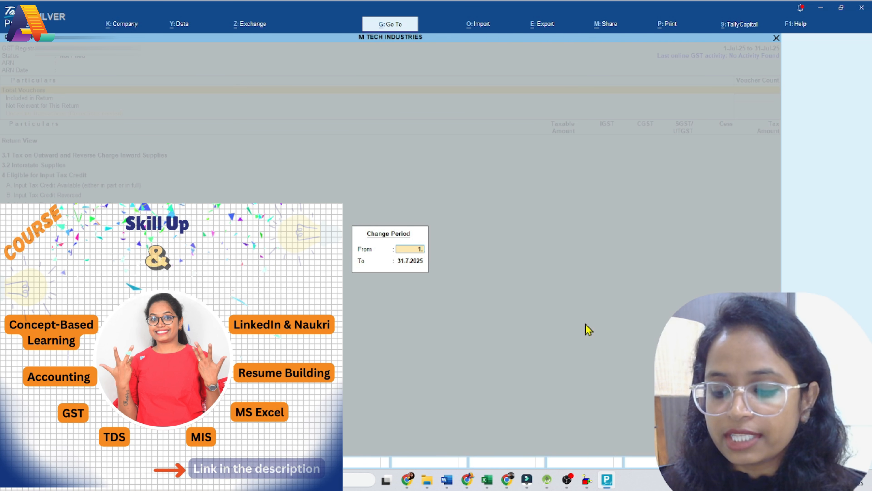
{"action": "type", "text": "2.20"}
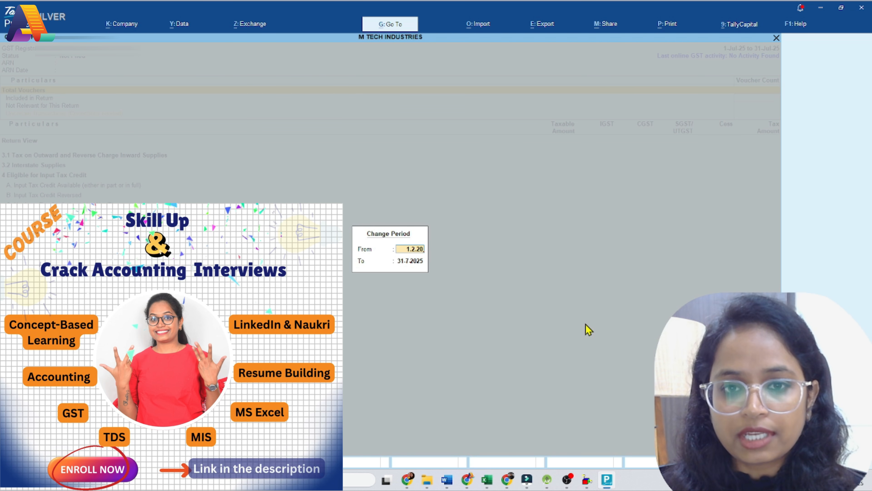
{"action": "type", "text": "20"}
{"action": "key", "text": "Return"}
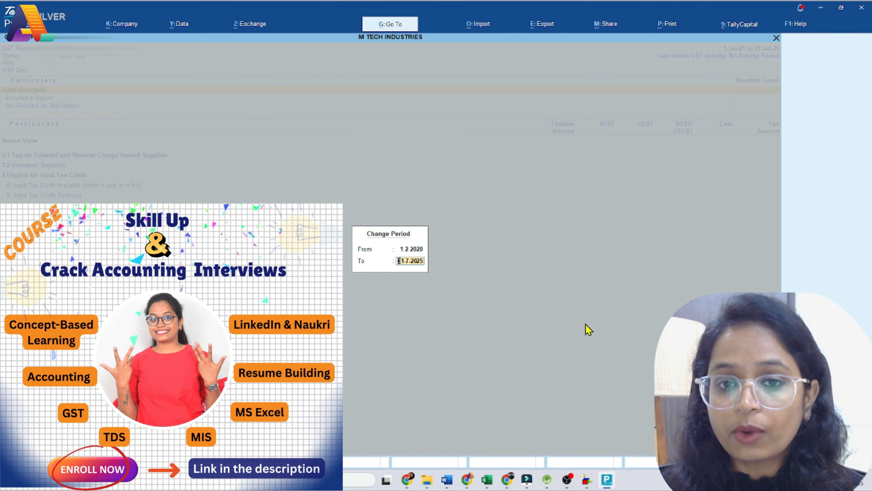
{"action": "type", "text": "31."}
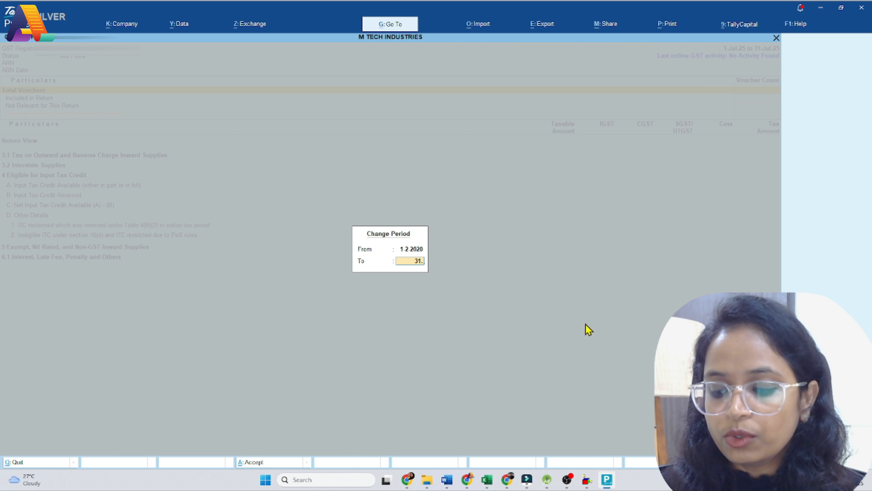
{"action": "type", "text": "3.2020"}
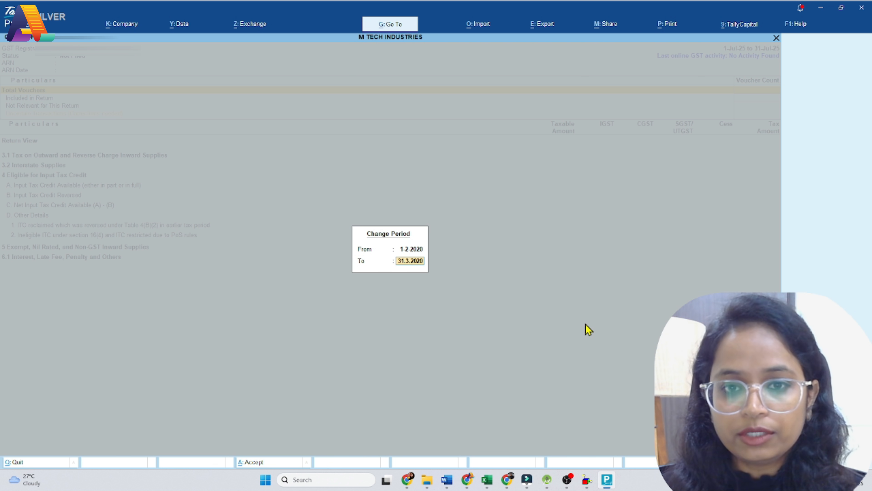
{"action": "key", "text": "Return"}
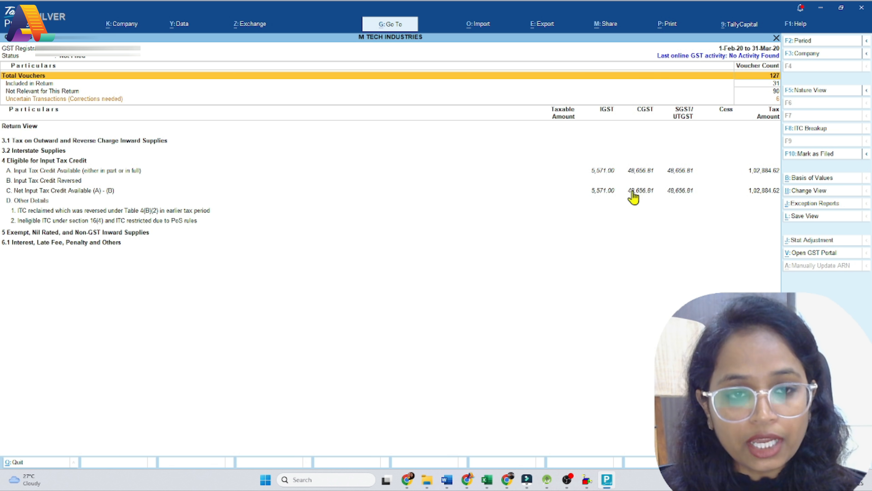
- Expand the GSTR-3B report to its detailed view and open the vouchers under All other Input Tax Credit
{"action": "key", "text": "alt"}
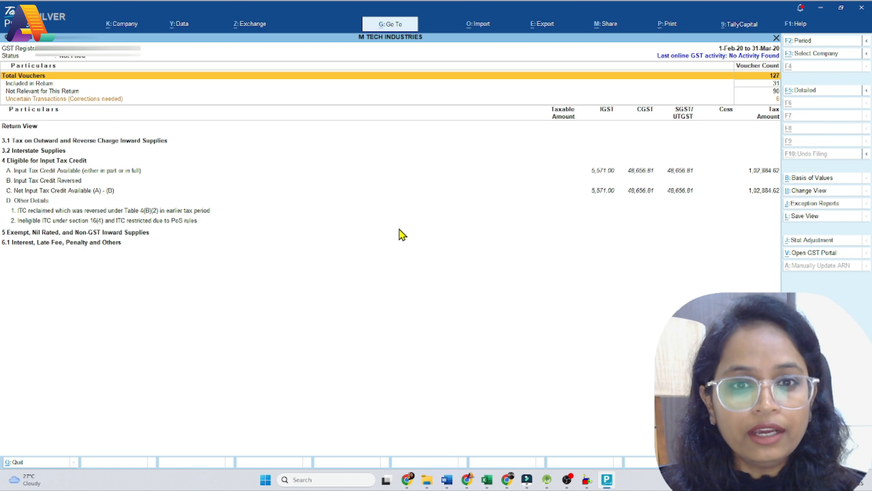
{"action": "key", "text": "alt+F5"}
{"action": "left_click", "coordinate": [53, 264]}
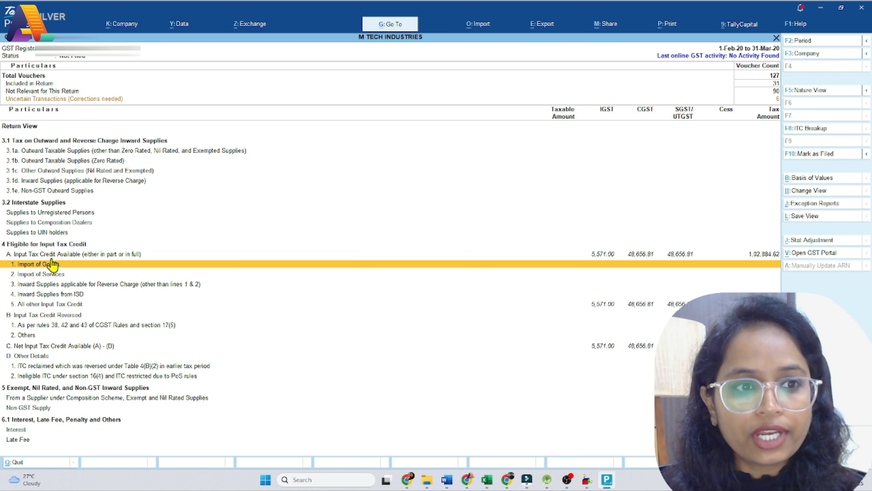
{"action": "left_click", "coordinate": [49, 305]}
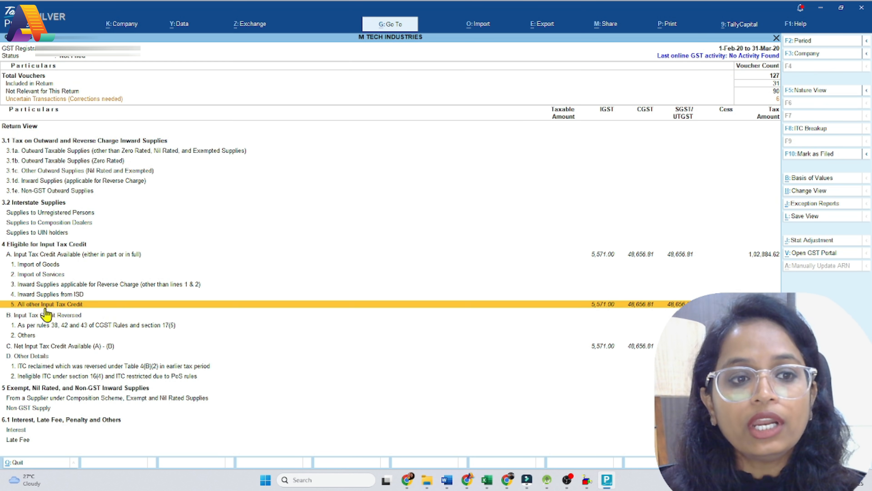
{"action": "left_click", "coordinate": [63, 306]}
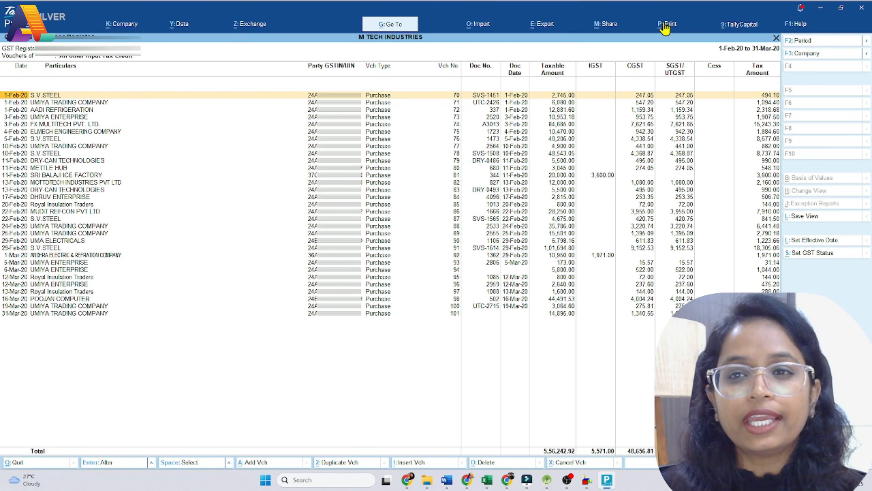
- Export the current voucher register in Excel format as GSTR-3B - Voucher Register.xlsx and look through the exported rows
{"action": "left_click", "coordinate": [540, 26]}
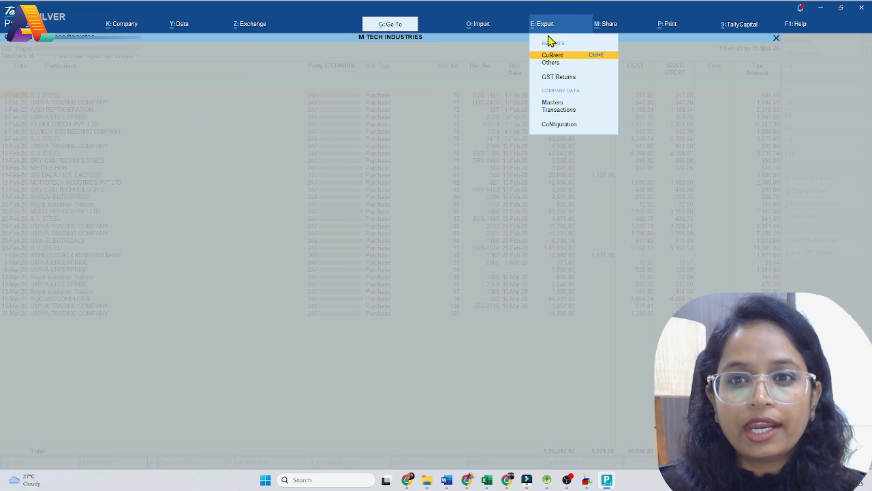
{"action": "left_click", "coordinate": [557, 57]}
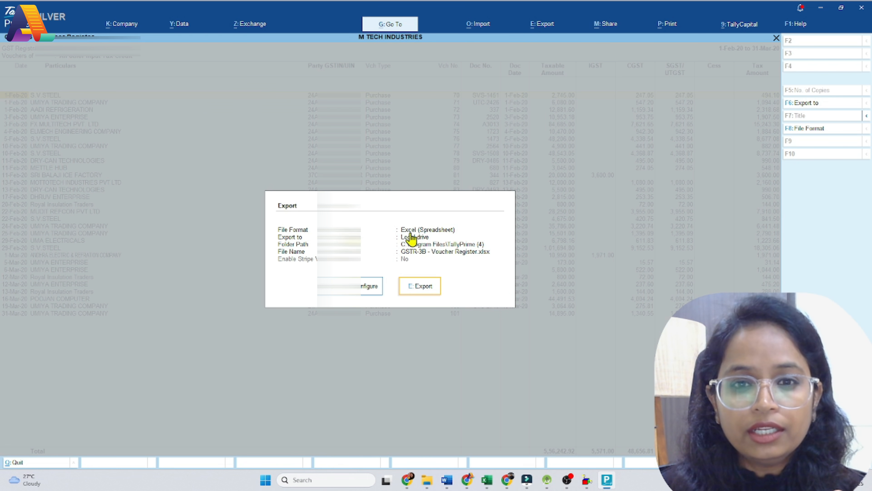
{"action": "left_click", "coordinate": [372, 293]}
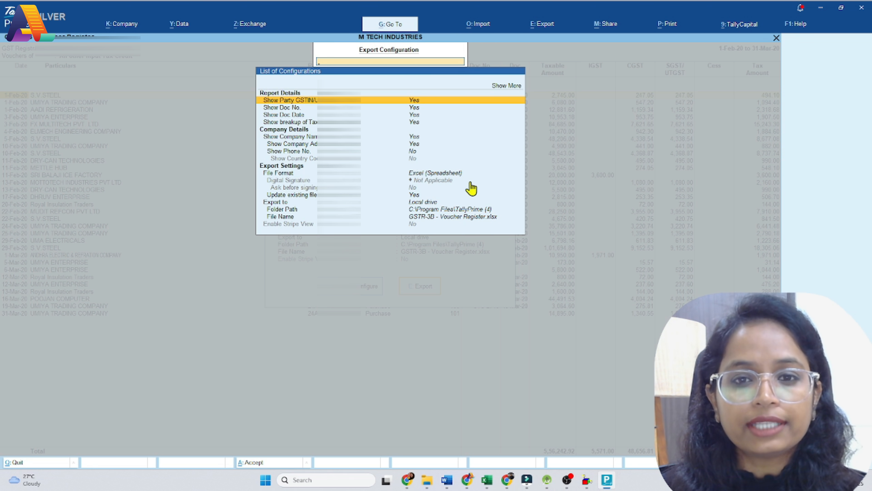
{"action": "key", "text": "Escape"}
{"action": "left_click", "coordinate": [419, 289]}
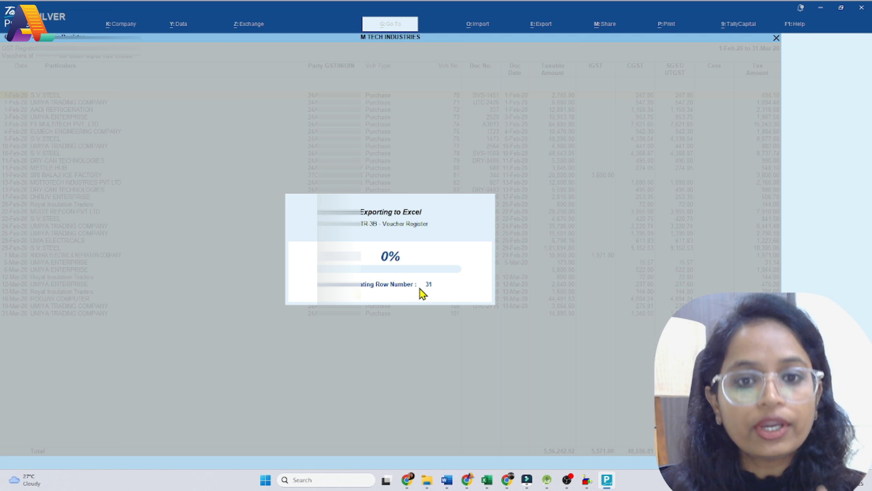
{"action": "scroll", "coordinate": [440, 272], "scroll_direction": "down", "scroll_amount": 12}
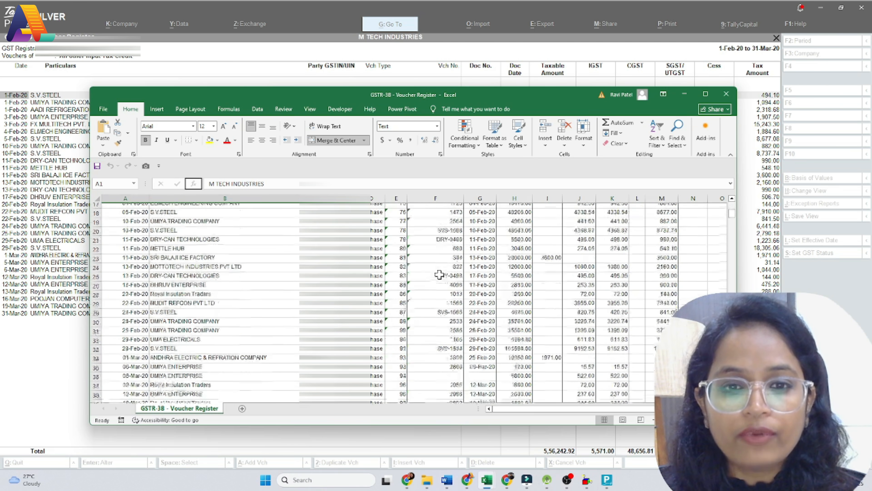
{"action": "scroll", "coordinate": [442, 291], "scroll_direction": "down", "scroll_amount": 15}
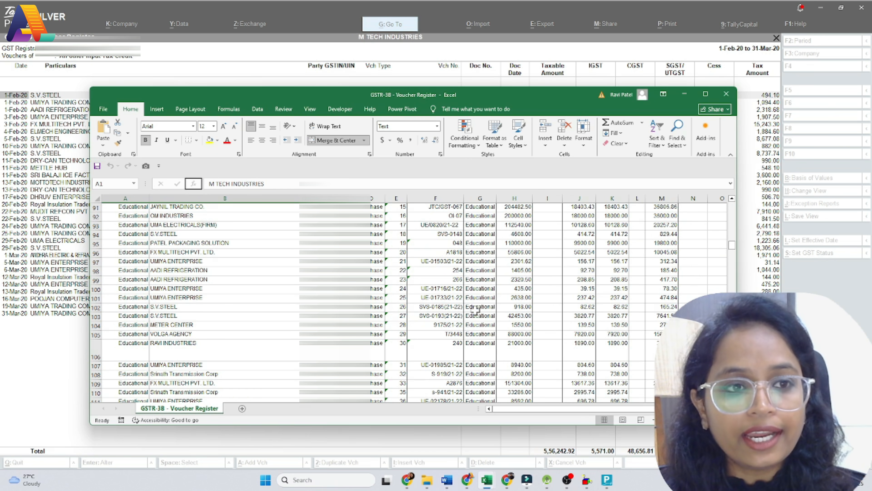
{"action": "scroll", "coordinate": [475, 310], "scroll_direction": "up", "scroll_amount": 20}
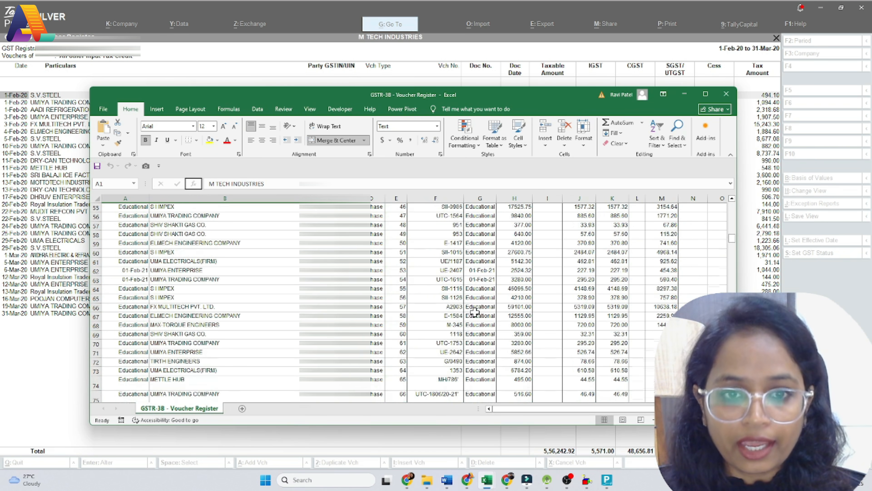
- Return to TallyPrime and check the voucher register's display configuration without changing it
{"action": "left_click", "coordinate": [581, 475]}
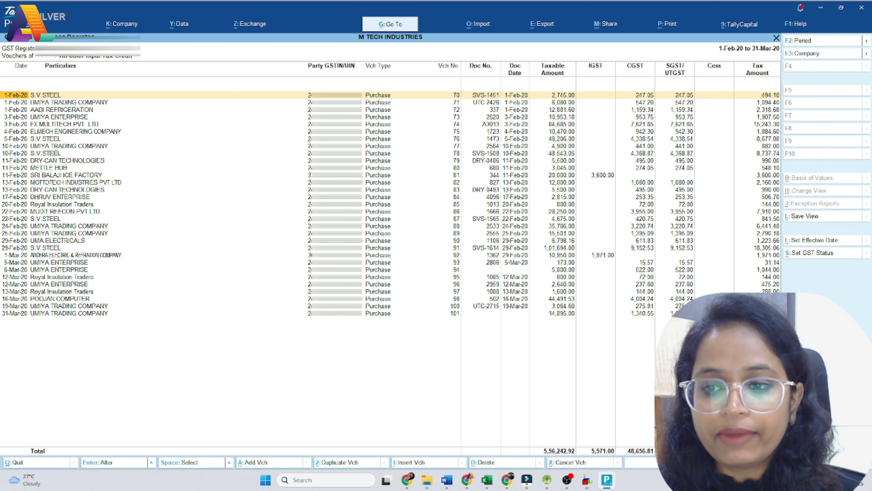
{"action": "key", "text": "F12"}
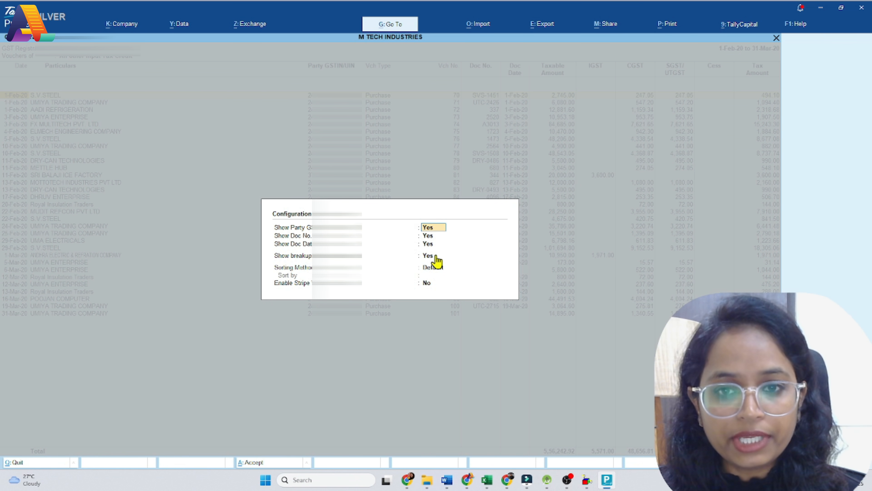
{"action": "key", "text": "Escape"}
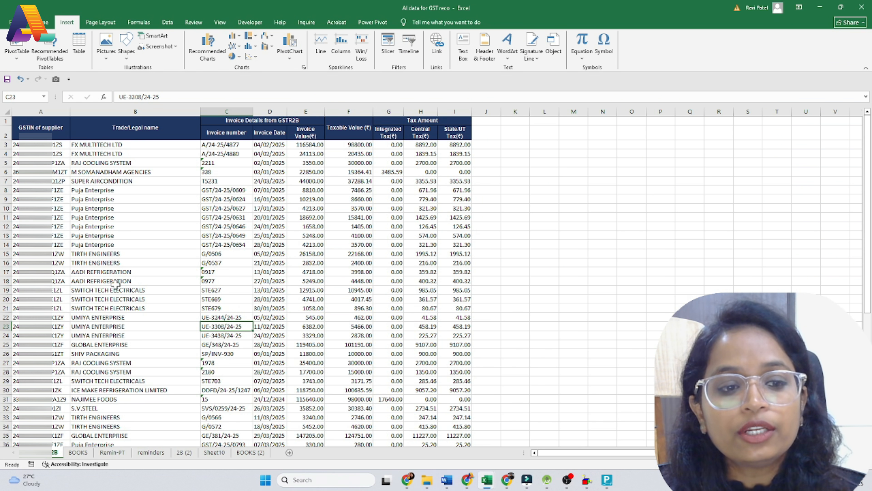
- Compare the column layouts of the 2B and BOOKS sheets, from supplier GSTIN and invoice details through the taxable value and tax amounts
{"action": "left_click", "coordinate": [79, 453]}
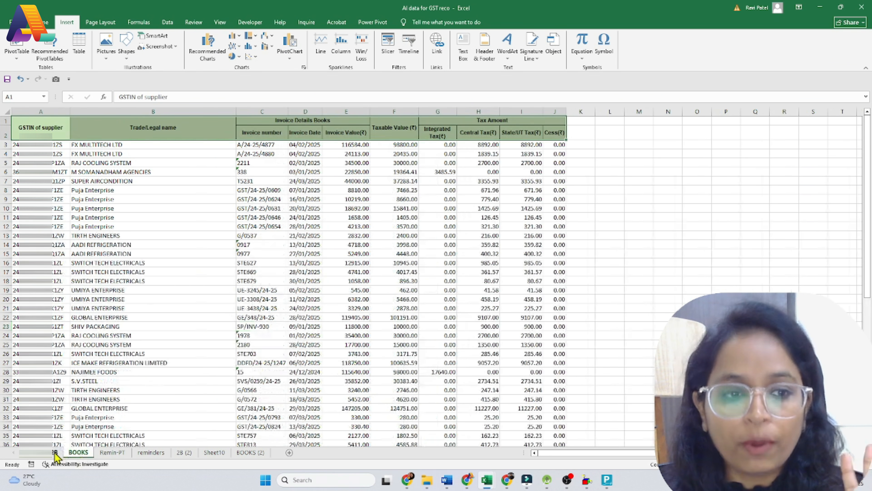
{"action": "left_click", "coordinate": [55, 453]}
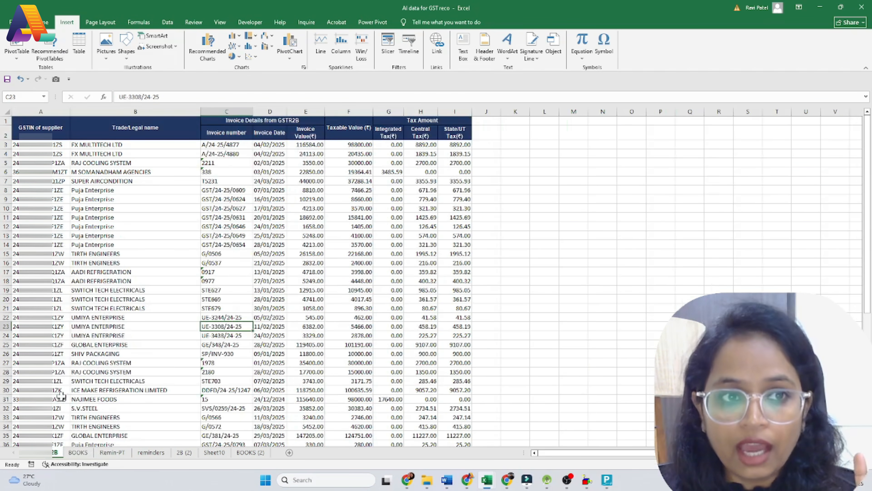
{"action": "left_click", "coordinate": [56, 147]}
{"action": "left_click", "coordinate": [155, 169]}
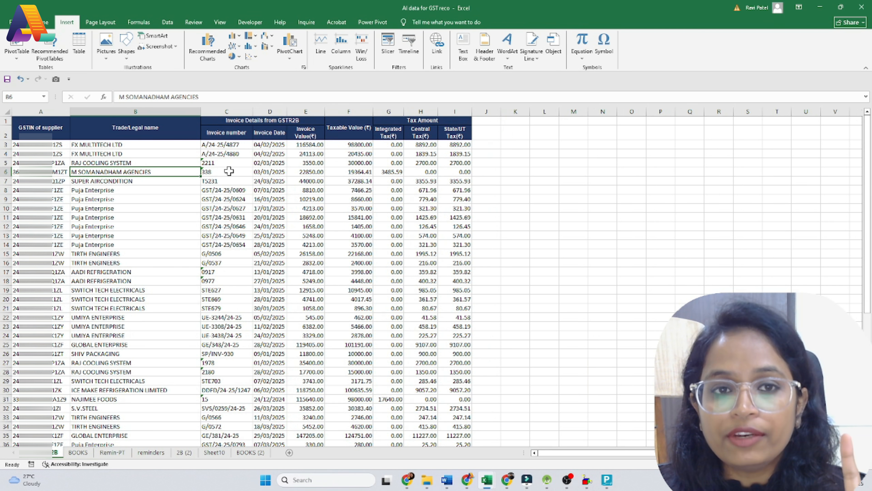
{"action": "left_click", "coordinate": [229, 171]}
{"action": "left_click", "coordinate": [266, 174]}
{"action": "left_click", "coordinate": [306, 181]}
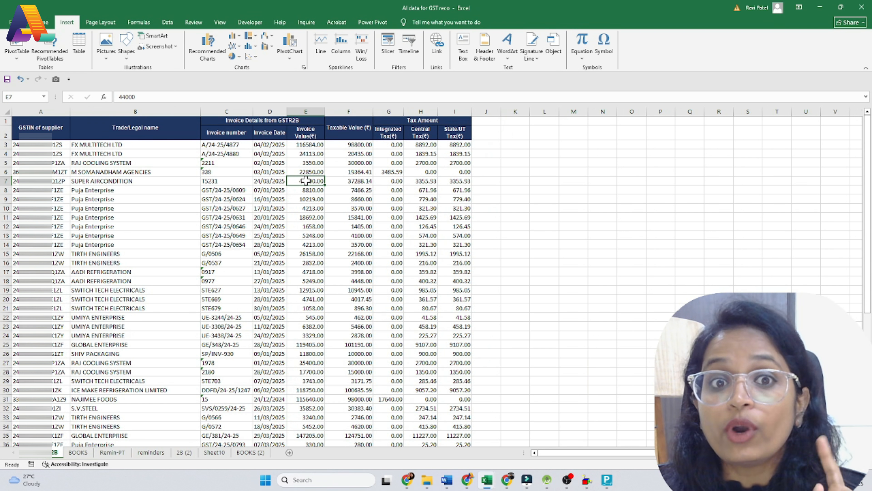
{"action": "left_click", "coordinate": [350, 172]}
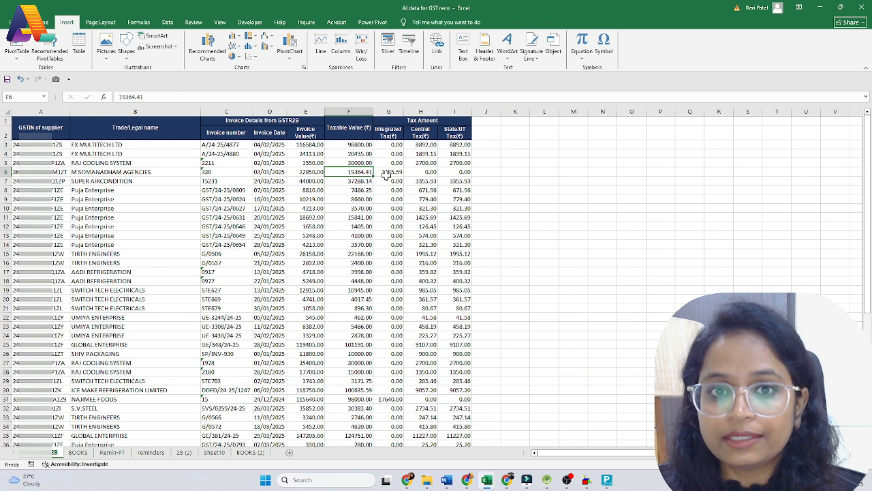
{"action": "left_click_drag", "start_coordinate": [385, 174], "coordinate": [448, 172]}
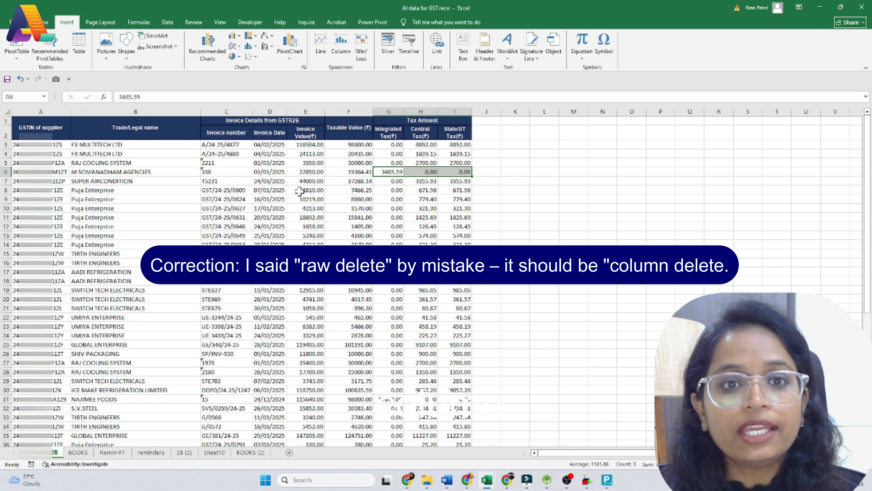
{"action": "left_click", "coordinate": [78, 452]}
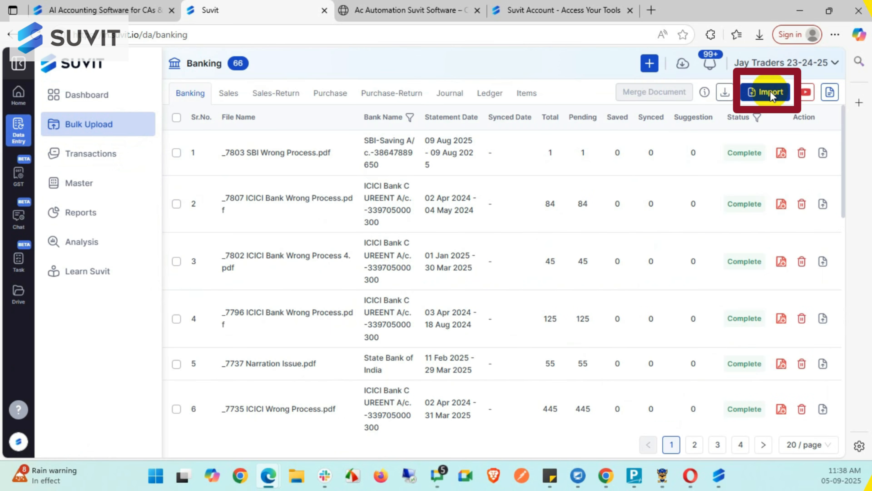
{"action": "left_click", "coordinate": [769, 91]}
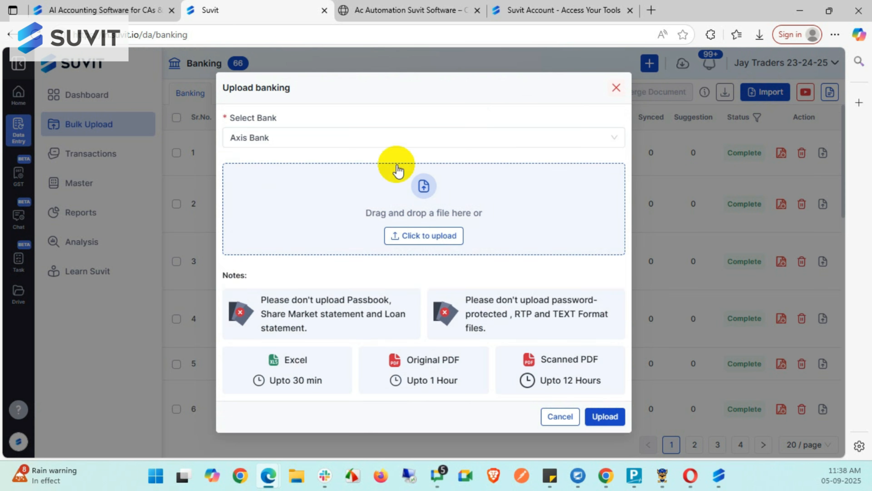
{"action": "left_click", "coordinate": [476, 205]}
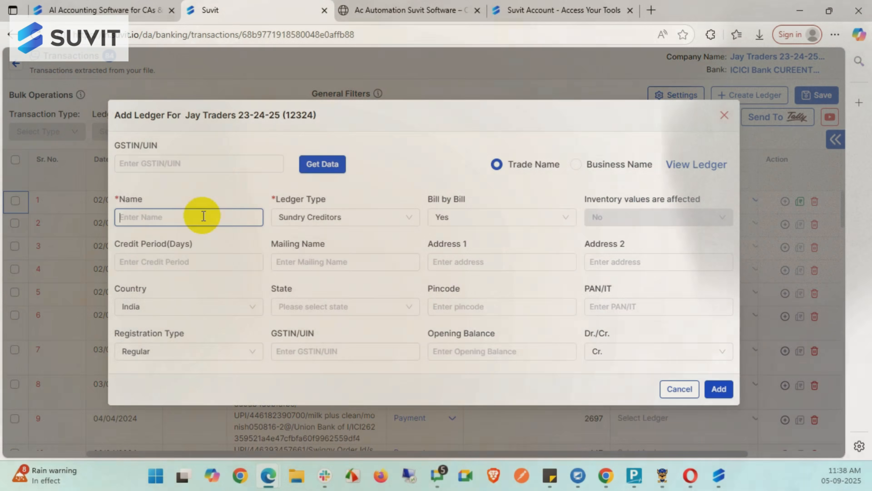
{"action": "type", "text": "Su"}
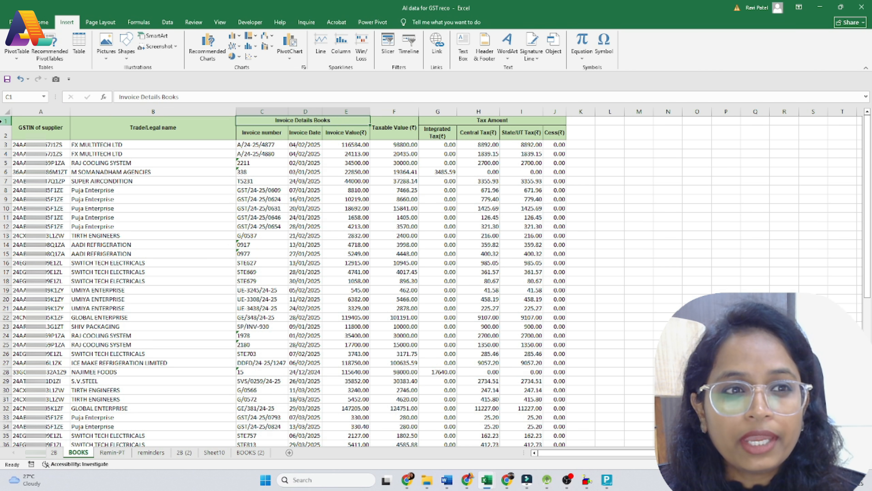
- Delete the first header row from the BOOKS sheet
{"action": "left_click", "coordinate": [5, 120]}
{"action": "right_click", "coordinate": [5, 120]}
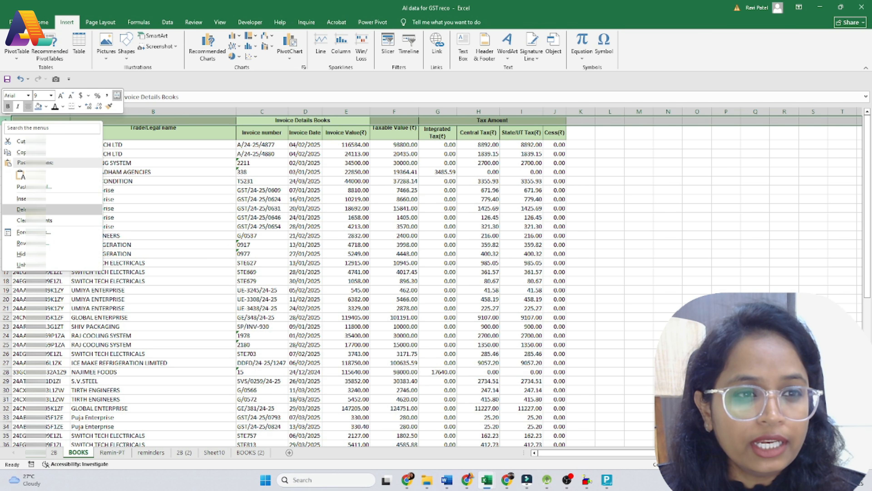
{"action": "left_click", "coordinate": [22, 209]}
{"action": "left_click", "coordinate": [179, 189]}
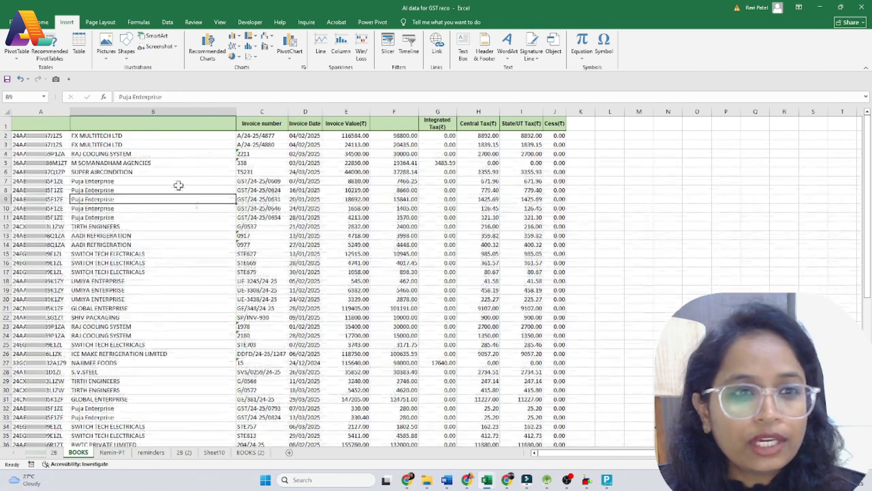
- Fill the blank header cells A1, B1 and F1 of the BOOKS sheet with GST, Party Name and Taxable Value
{"action": "left_click", "coordinate": [43, 119]}
{"action": "type", "text": "GST"}
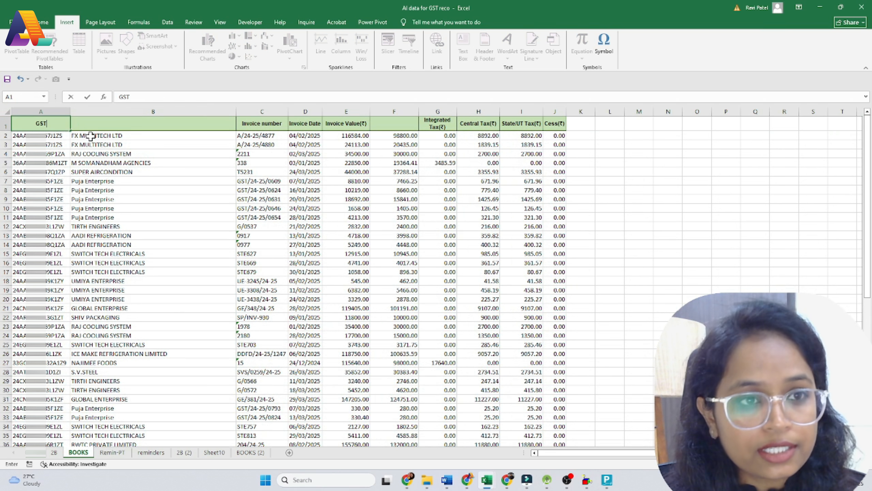
{"action": "left_click", "coordinate": [103, 124]}
{"action": "type", "text": "Pa"}
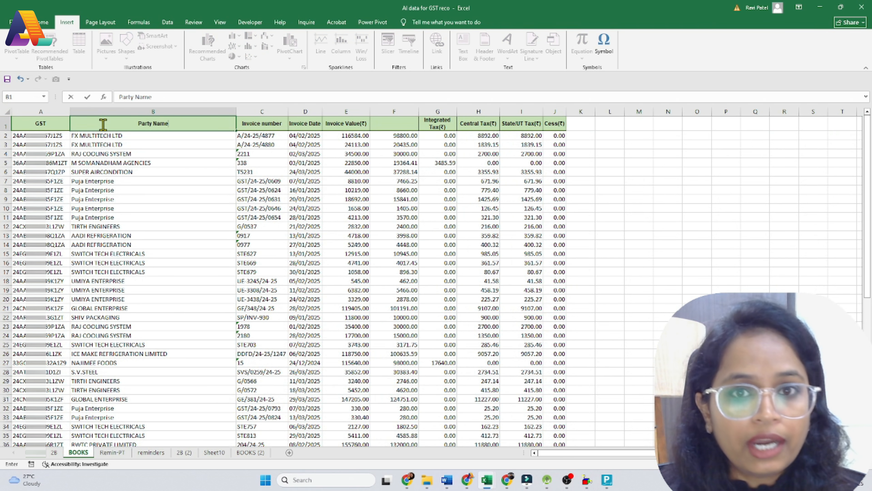
{"action": "type", "text": "rty Name"}
{"action": "key", "text": "Tab"}
{"action": "left_click", "coordinate": [389, 119]}
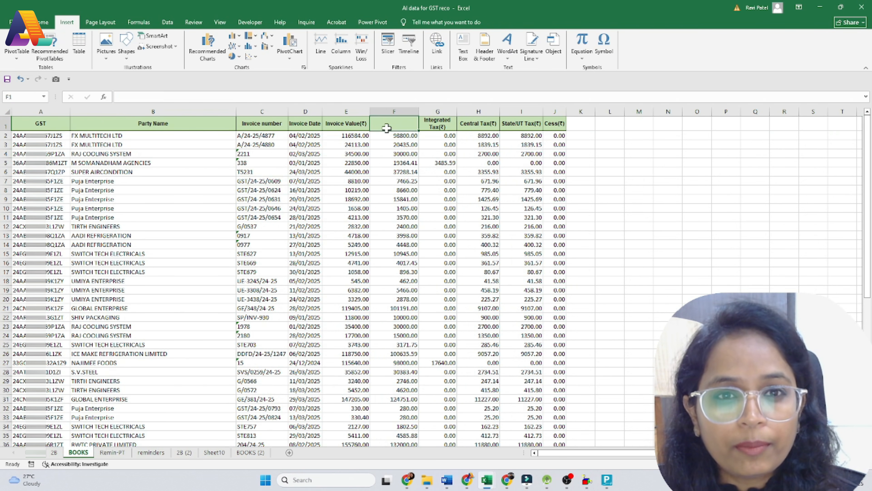
{"action": "type", "text": "Taxable Value"}
{"action": "left_click", "coordinate": [398, 164]}
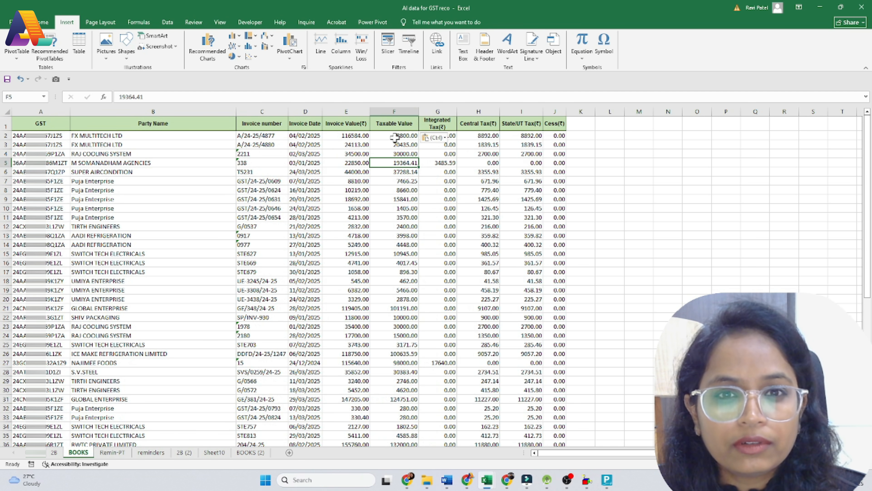
- Reduce the 2B sheet to a single header row and label the blank headers GST, party Name and Taxable Value
{"action": "left_click", "coordinate": [55, 453]}
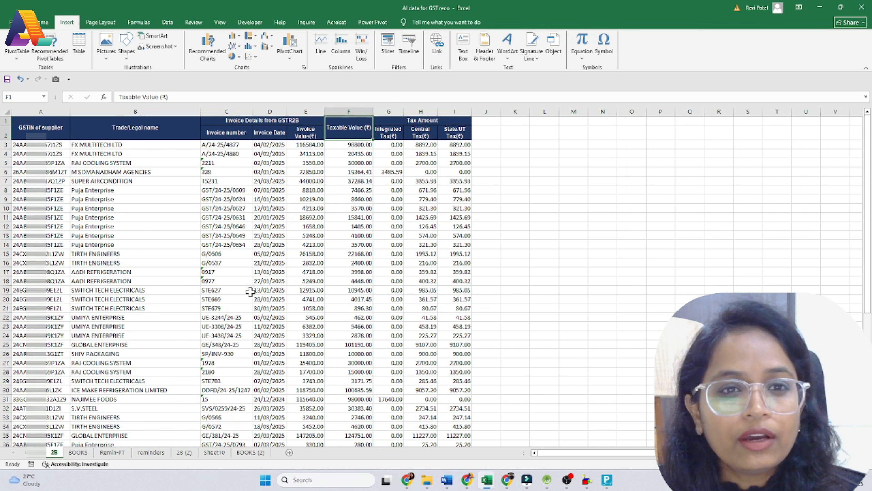
{"action": "left_click", "coordinate": [59, 126]}
{"action": "left_click", "coordinate": [91, 122]}
{"action": "left_click", "coordinate": [2, 120]}
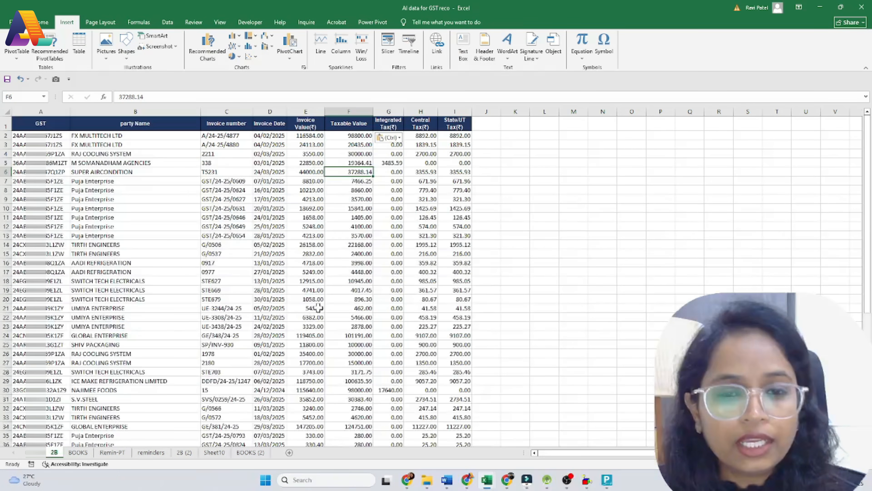
- Review the totals rows at the end of the 2B and BOOKS data and check both header rows
{"action": "scroll", "coordinate": [318, 307], "scroll_direction": "down", "scroll_amount": 1}
{"action": "scroll", "coordinate": [318, 307], "scroll_direction": "down", "scroll_amount": 14}
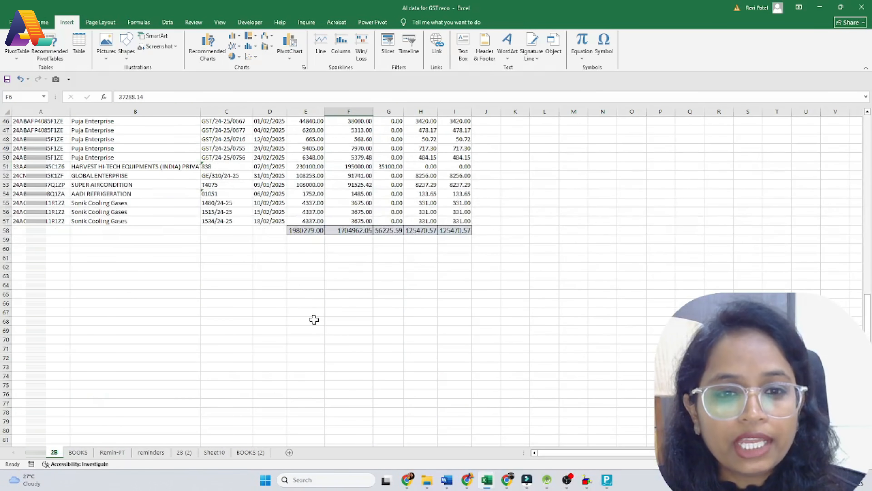
{"action": "left_click_drag", "start_coordinate": [306, 230], "coordinate": [459, 233]}
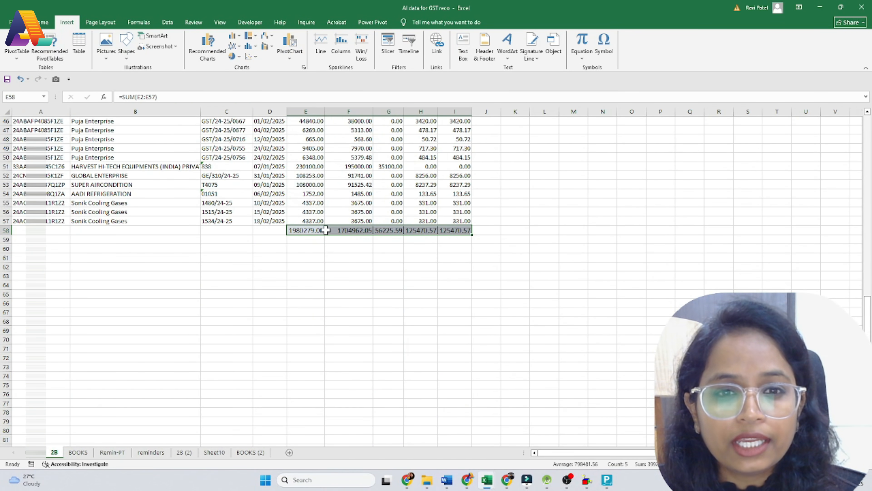
{"action": "left_click", "coordinate": [78, 453]}
{"action": "scroll", "coordinate": [493, 359], "scroll_direction": "down", "scroll_amount": 12}
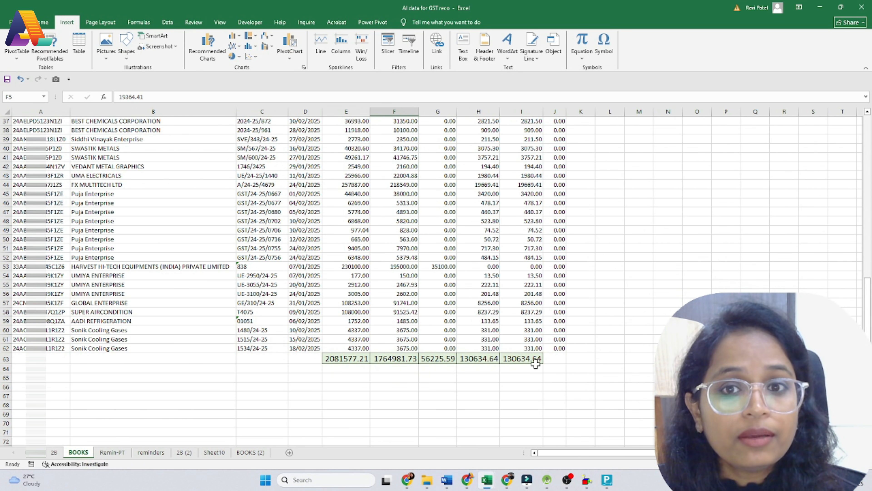
{"action": "scroll", "coordinate": [535, 364], "scroll_direction": "up", "scroll_amount": 12}
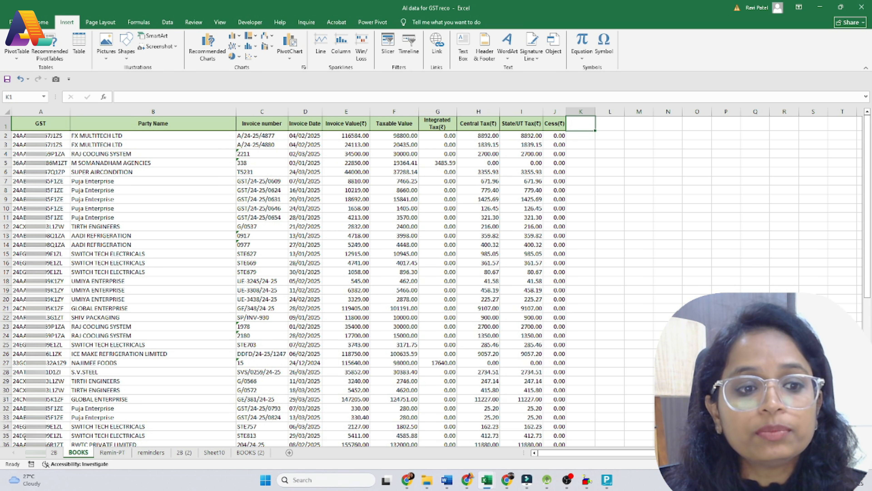
{"action": "left_click", "coordinate": [52, 452]}
{"action": "scroll", "coordinate": [69, 150], "scroll_direction": "up", "scroll_amount": 15}
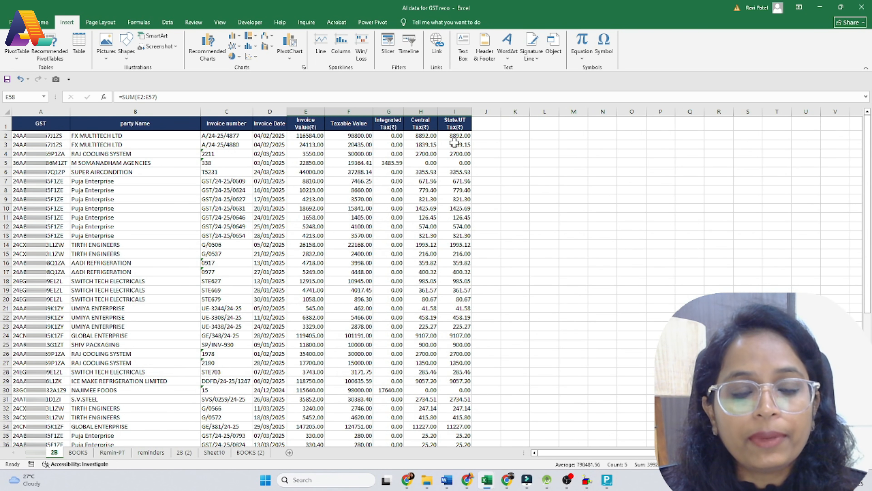
- Delete the totals row 63 from the BOOKS sheet
{"action": "left_click", "coordinate": [78, 452]}
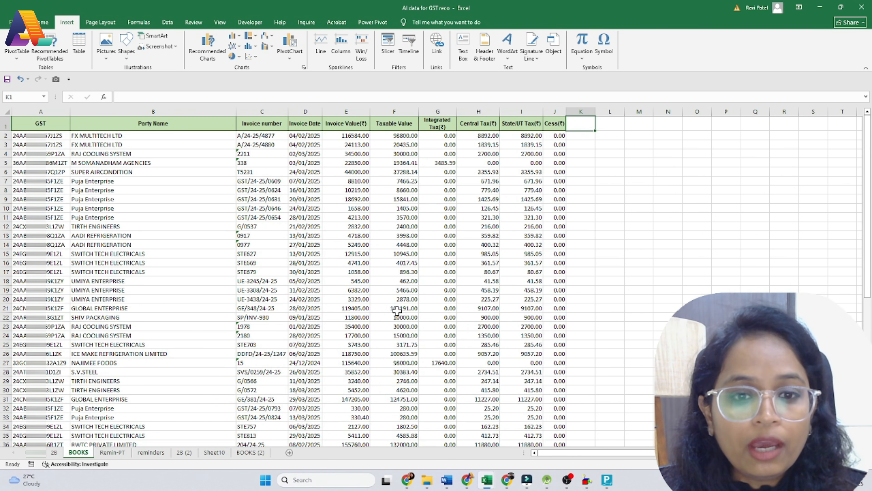
{"action": "scroll", "coordinate": [397, 309], "scroll_direction": "down", "scroll_amount": 15}
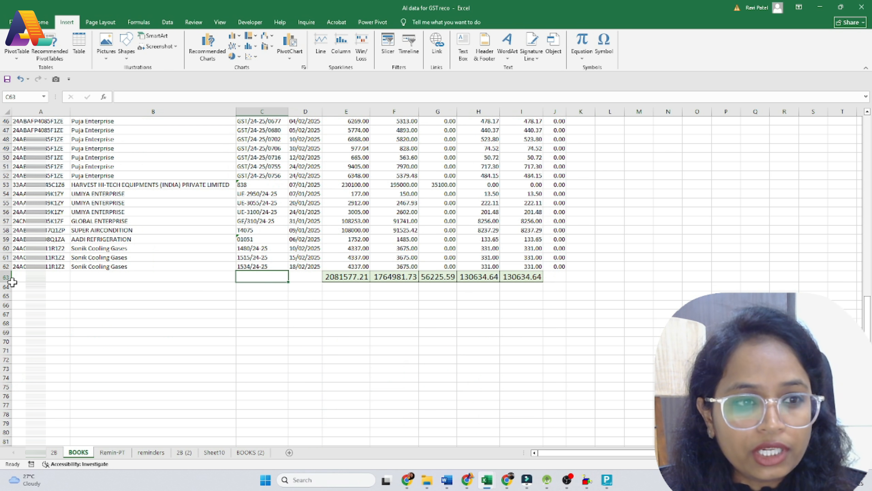
{"action": "left_click", "coordinate": [6, 277]}
{"action": "right_click", "coordinate": [6, 277]}
{"action": "left_click", "coordinate": [51, 411]}
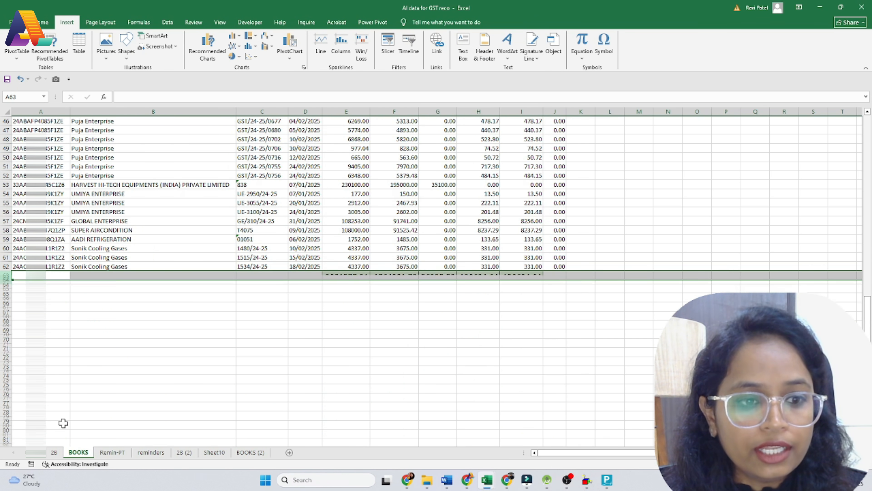
- Delete the totals row 58 from the 2B sheet
{"action": "left_click", "coordinate": [54, 452]}
{"action": "scroll", "coordinate": [50, 387], "scroll_direction": "down", "scroll_amount": 12}
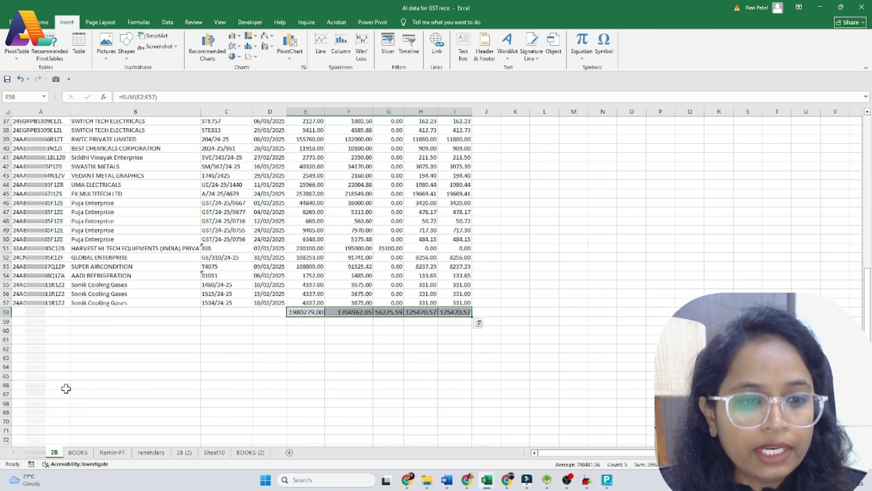
{"action": "left_click", "coordinate": [6, 312]}
{"action": "right_click", "coordinate": [6, 311]}
{"action": "left_click", "coordinate": [57, 400]}
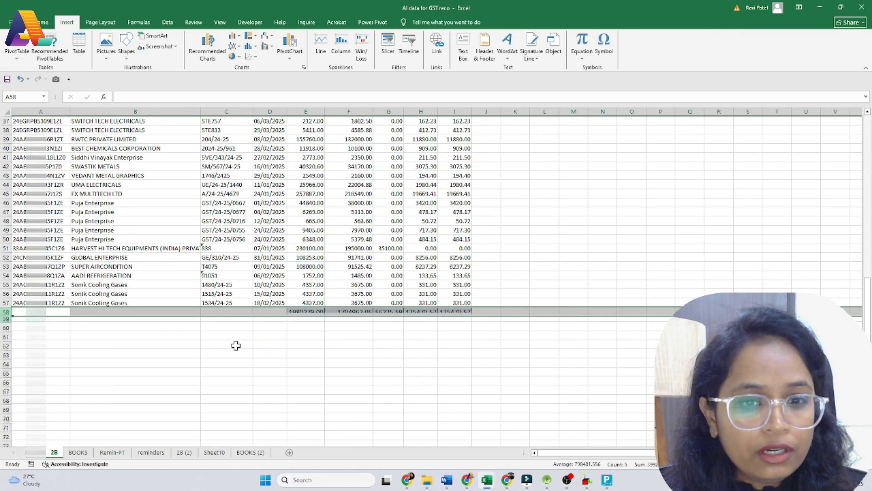
- Add a Status header in cell J1 of the 2B sheet
{"action": "scroll", "coordinate": [381, 304], "scroll_direction": "up", "scroll_amount": 12}
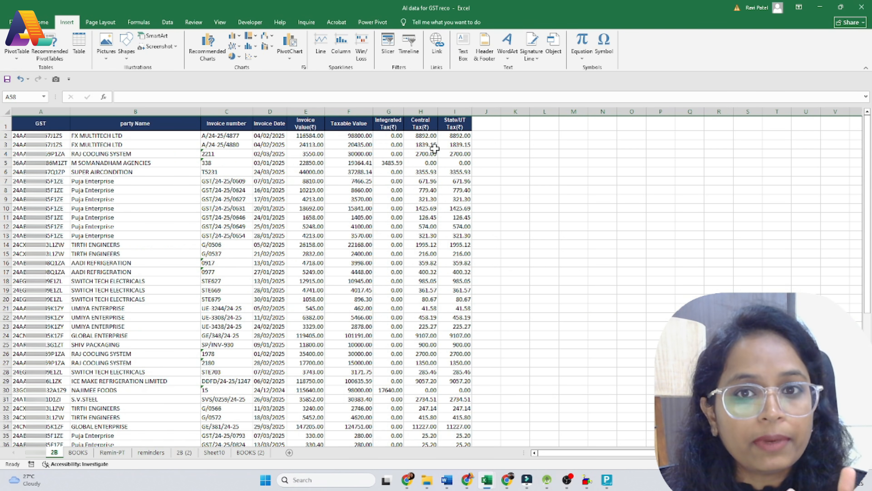
{"action": "left_click", "coordinate": [480, 121]}
{"action": "type", "text": "St"}
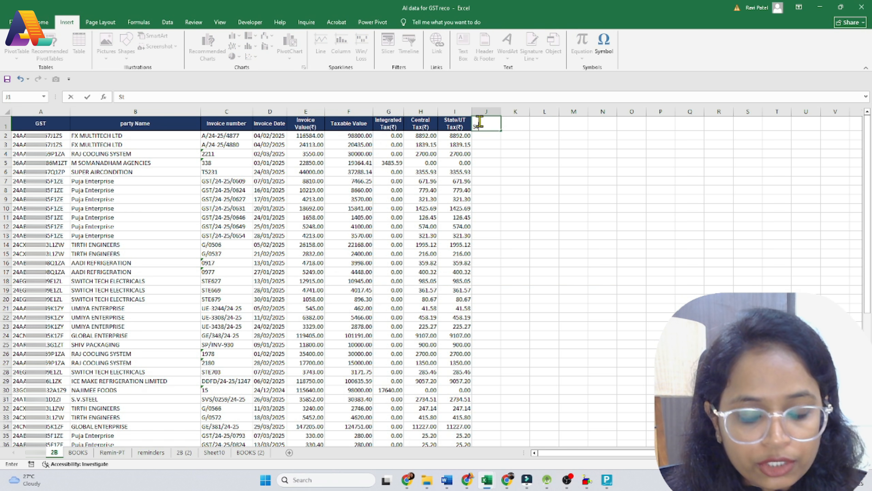
{"action": "type", "text": "atus"}
{"action": "key", "text": "Return"}
{"action": "left_click", "coordinate": [602, 245]}
{"action": "left_click", "coordinate": [492, 127]}
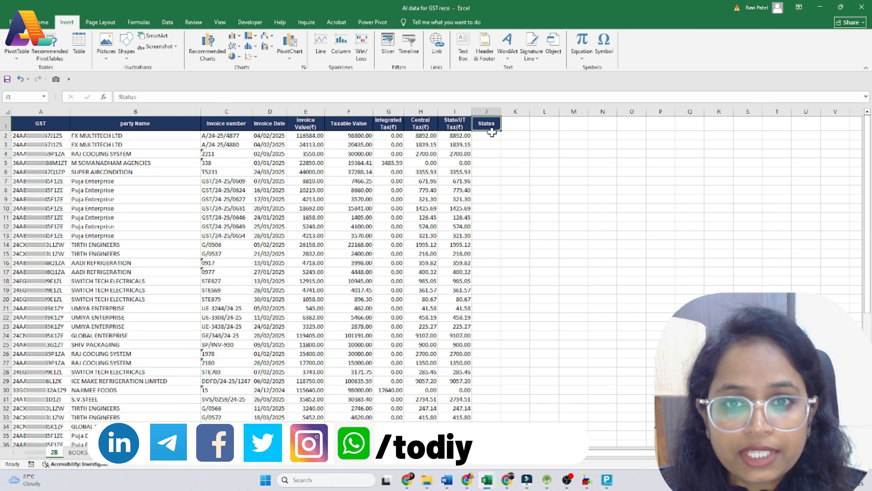
- Enter "As per 2B data" in J2, fit column J to its contents, and fill the text down to row 57
{"action": "left_click", "coordinate": [491, 133]}
{"action": "type", "text": "As per"}
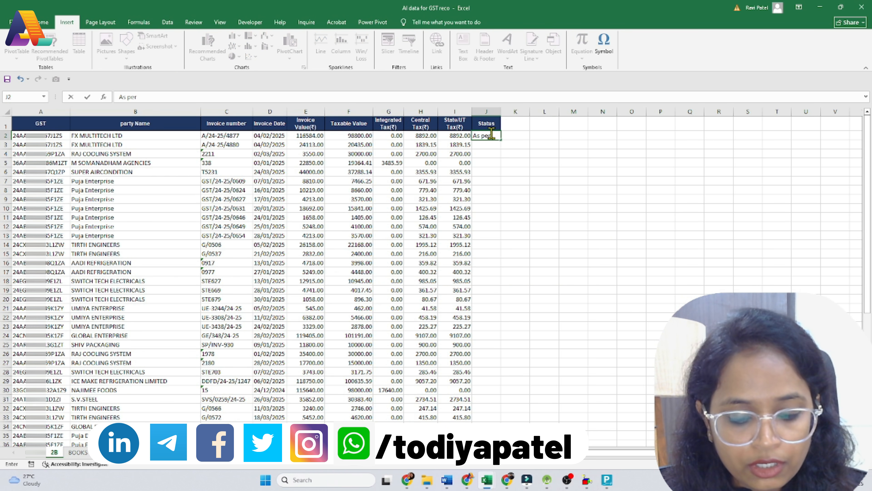
{"action": "type", "text": " 2B data"}
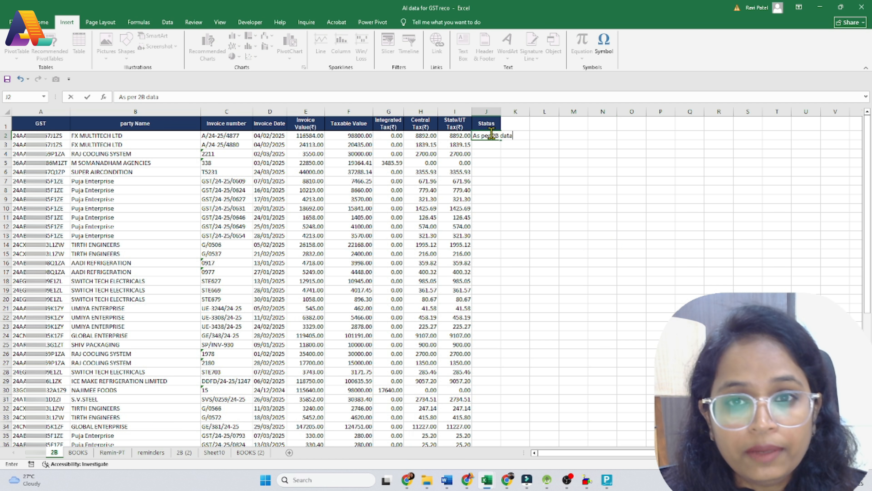
{"action": "left_click", "coordinate": [553, 200]}
{"action": "double_click", "coordinate": [501, 112]}
{"action": "left_click", "coordinate": [501, 133]}
{"action": "double_click", "coordinate": [515, 140]}
{"action": "scroll", "coordinate": [517, 240], "scroll_direction": "down", "scroll_amount": 18}
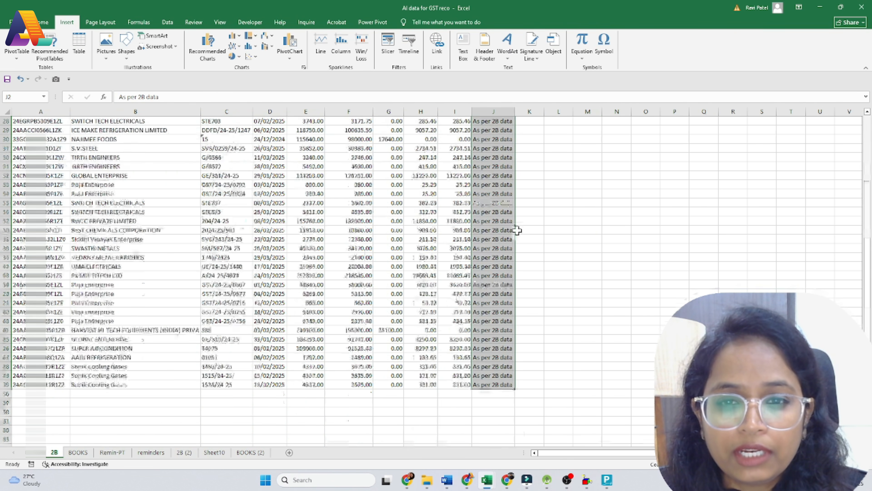
{"action": "scroll", "coordinate": [517, 250], "scroll_direction": "up", "scroll_amount": 6}
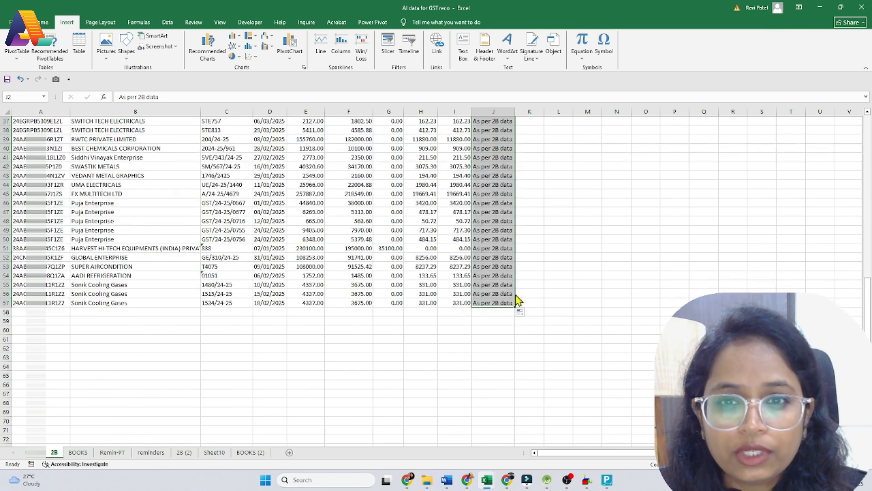
- Delete the Cess column J from the BOOKS sheet
{"action": "left_click", "coordinate": [79, 452]}
{"action": "scroll", "coordinate": [577, 206], "scroll_direction": "up", "scroll_amount": 5}
{"action": "left_click", "coordinate": [584, 123]}
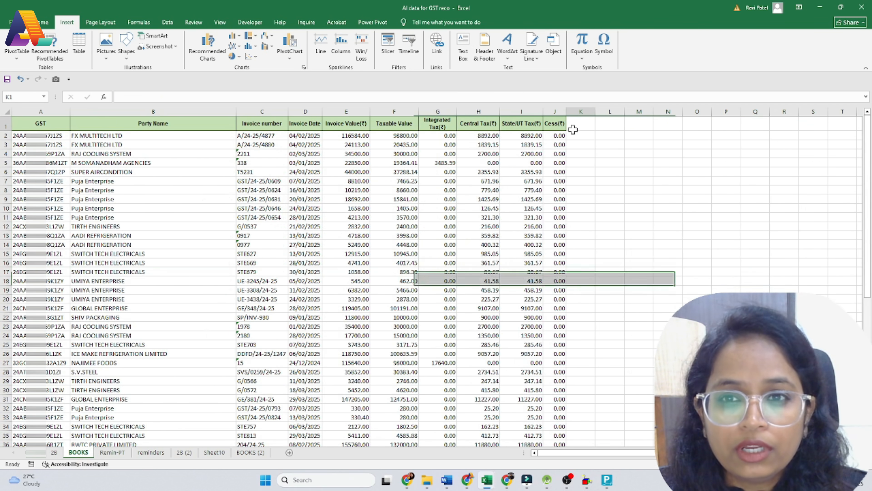
{"action": "right_click", "coordinate": [561, 111]}
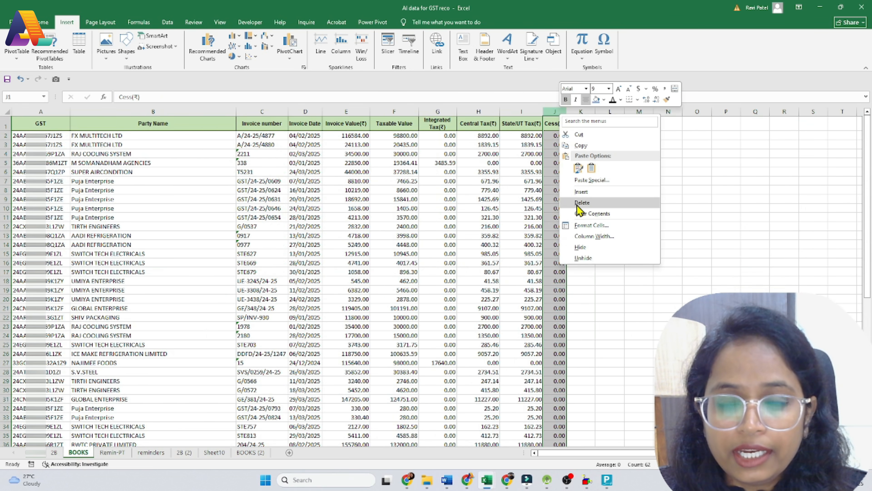
{"action": "left_click", "coordinate": [581, 217]}
- Add a Status header in J1 of the BOOKS sheet and enter "As per Tally data" in J2
{"action": "left_click", "coordinate": [554, 122]}
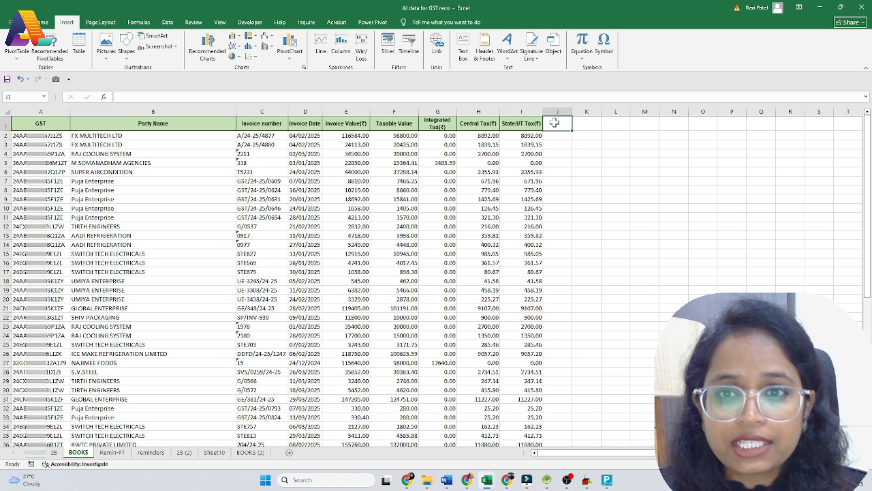
{"action": "type", "text": "Status"}
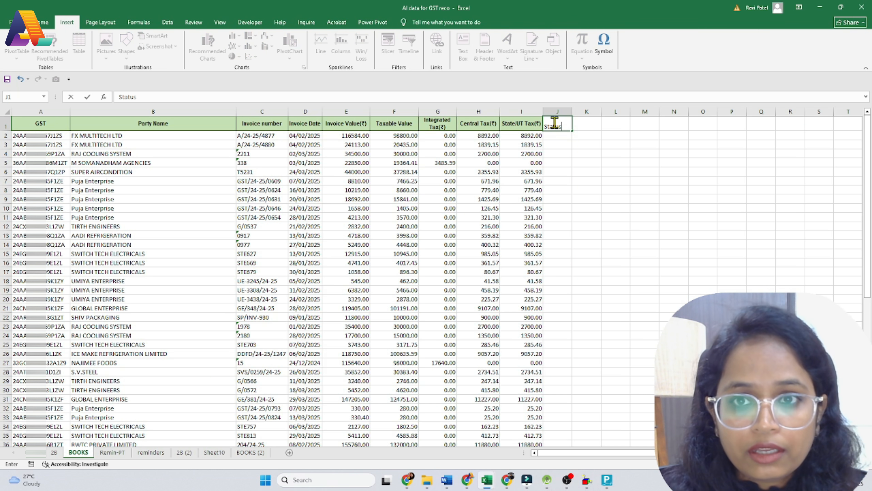
{"action": "left_click", "coordinate": [557, 136]}
{"action": "type", "text": "A"}
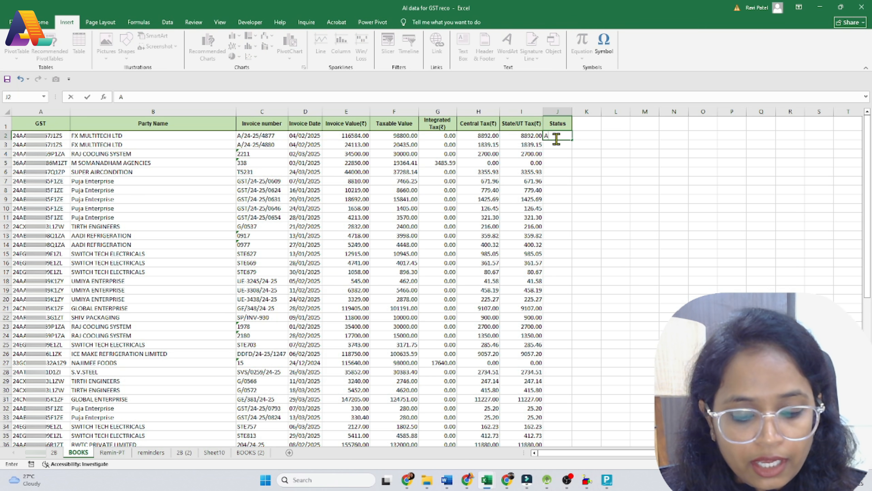
{"action": "type", "text": "s per Tally data"}
- Fit column J to its contents and fill the "As per Tally data" text down to row 62
{"action": "double_click", "coordinate": [572, 112]}
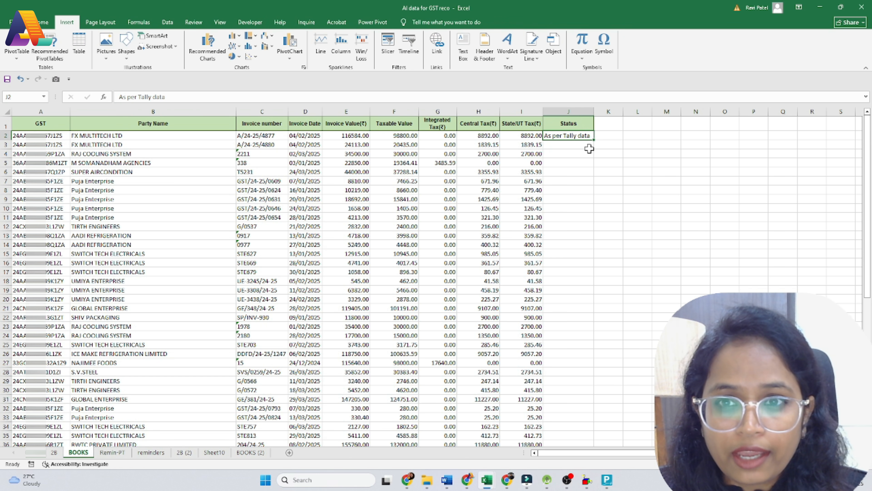
{"action": "double_click", "coordinate": [596, 142]}
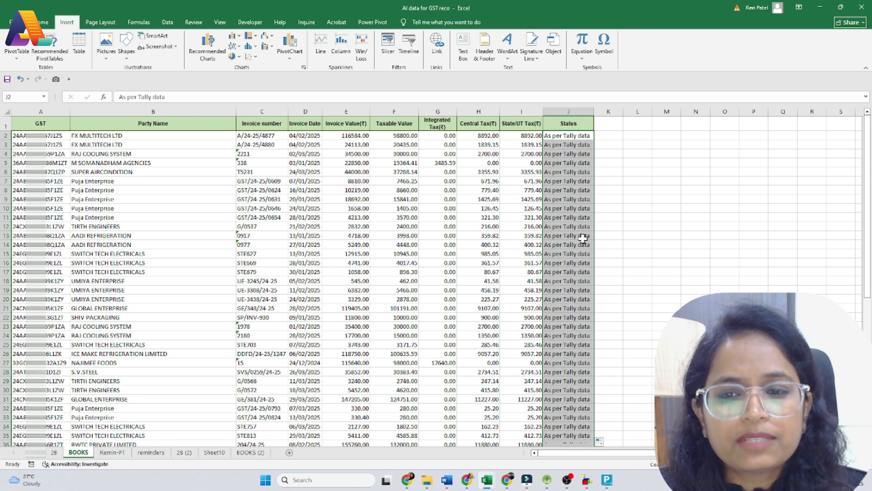
{"action": "scroll", "coordinate": [597, 275], "scroll_direction": "down", "scroll_amount": 3}
{"action": "scroll", "coordinate": [597, 278], "scroll_direction": "down", "scroll_amount": 10}
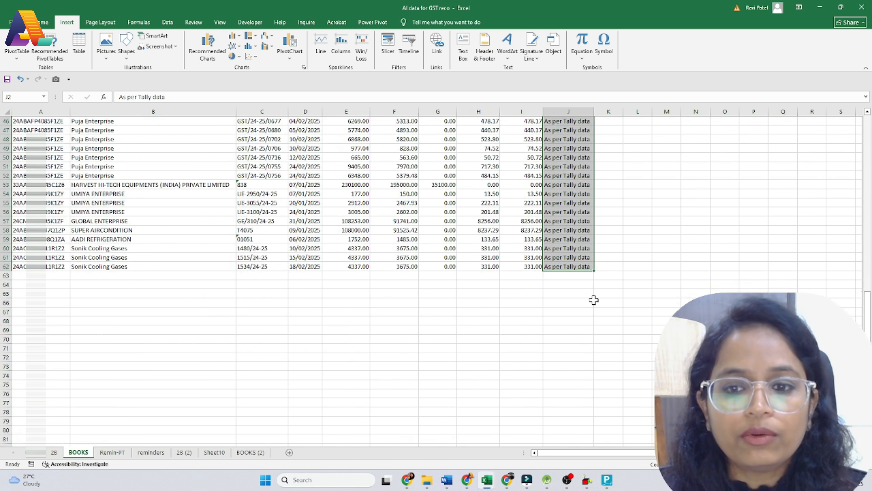
{"action": "scroll", "coordinate": [594, 298], "scroll_direction": "up", "scroll_amount": 15}
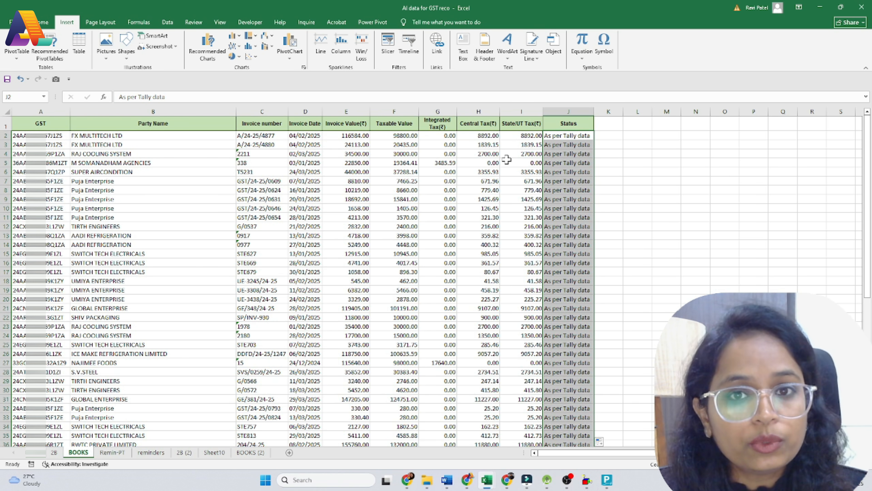
- Copy the BOOKS data rows A2:J62 without the header row
{"action": "key", "text": "ctrl+Home"}
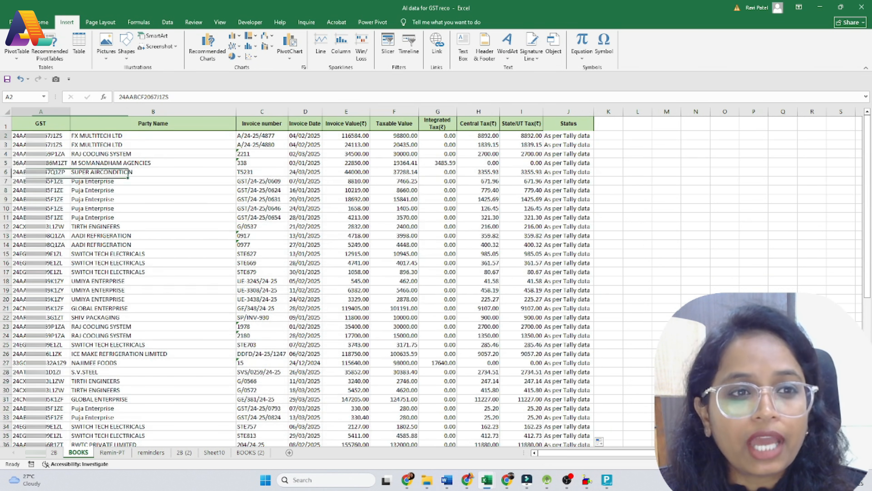
{"action": "key", "text": "shift+Right"}
{"action": "key", "text": "shift+Right"}
{"action": "key", "text": "shift+Right"}
{"action": "key", "text": "shift+Right"}
{"action": "key", "text": "shift+Right"}
{"action": "key", "text": "shift+Right"}
{"action": "key", "text": "shift+Right"}
{"action": "key", "text": "shift+Right"}
{"action": "key", "text": "shift+Right"}
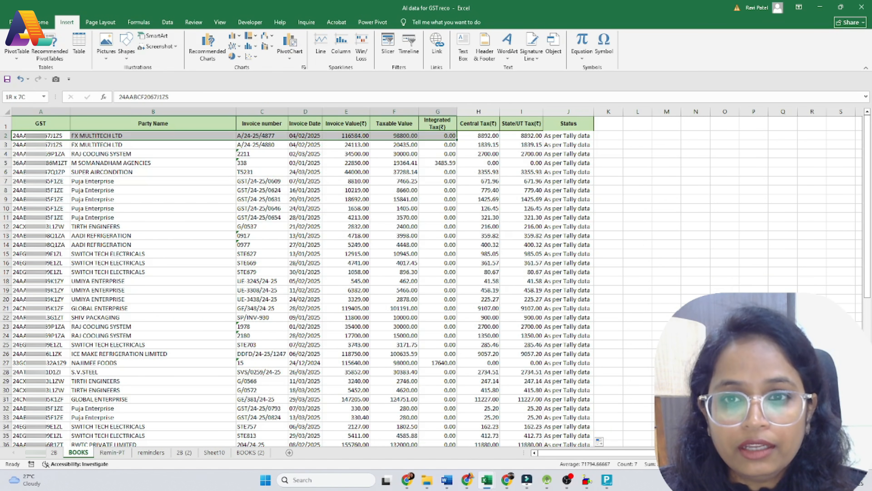
{"action": "key", "text": "shift+Down"}
{"action": "key", "text": "shift+Down"}
{"action": "key", "text": "shift+Down"}
{"action": "key", "text": "shift+Down"}
{"action": "key", "text": "shift+Down"}
{"action": "key", "text": "shift+Down"}
{"action": "key", "text": "shift+Down"}
{"action": "key", "text": "shift+Down"}
{"action": "key", "text": "shift+Down"}
{"action": "key", "text": "shift+Down"}
{"action": "key", "text": "shift+Down"}
{"action": "key", "text": "shift+Down"}
{"action": "key", "text": "shift+Down"}
{"action": "key", "text": "shift+Down"}
{"action": "key", "text": "shift+Down"}
{"action": "key", "text": "shift+Down"}
{"action": "key", "text": "shift+Down"}
{"action": "key", "text": "shift+Down"}
{"action": "key", "text": "shift+Down"}
{"action": "key", "text": "shift+Down"}
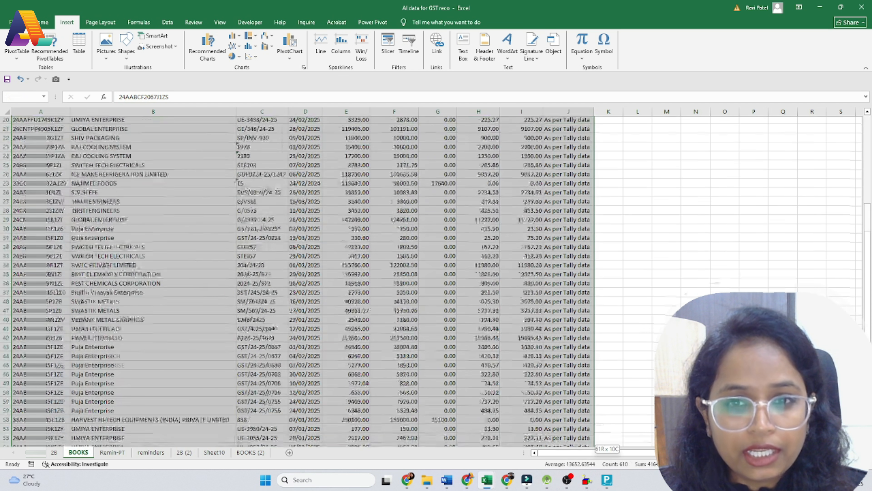
{"action": "key", "text": "ctrl+c"}
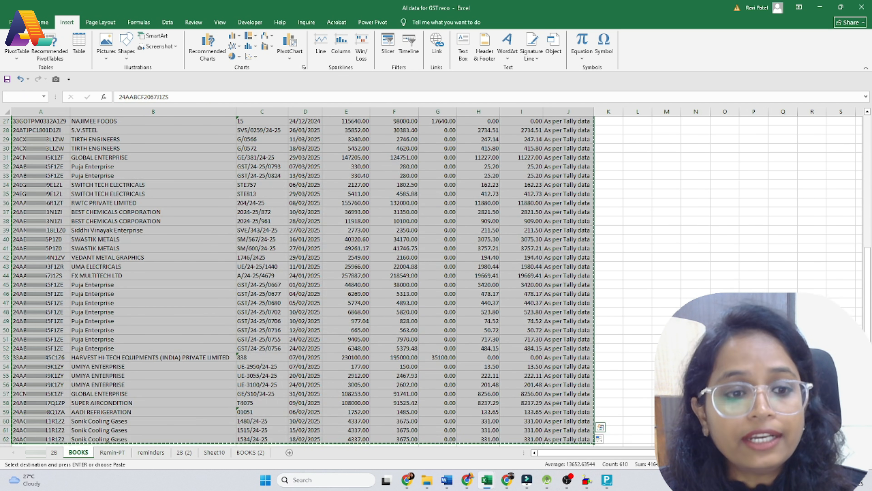
- Paste the copied BOOKS rows into the 2B sheet from cell A58, directly below the existing 2B data
{"action": "scroll", "coordinate": [201, 243], "scroll_direction": "up", "scroll_amount": 9}
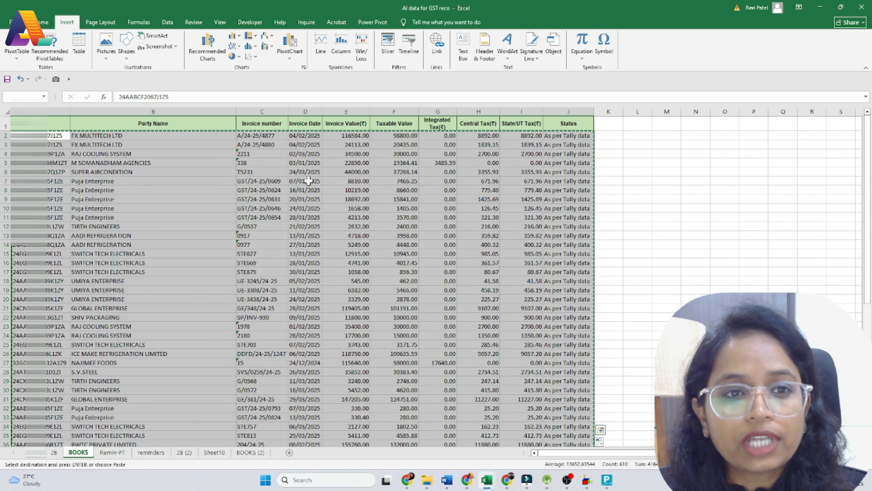
{"action": "left_click", "coordinate": [54, 452]}
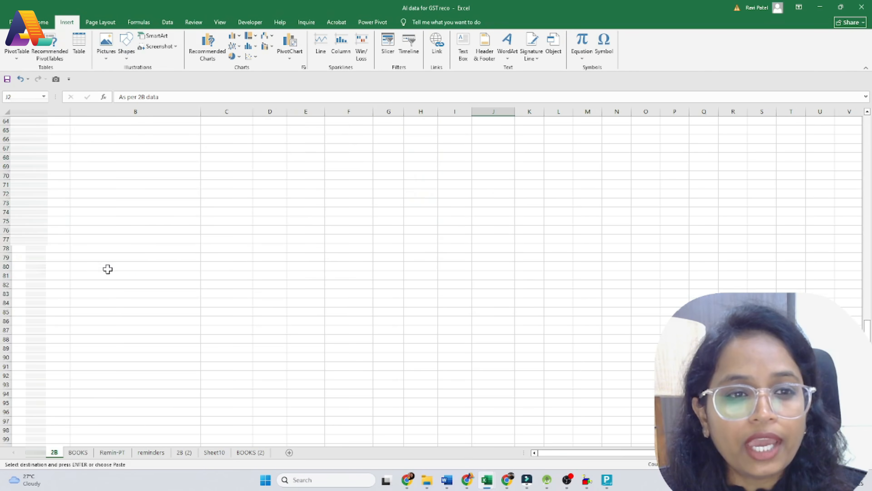
{"action": "left_click", "coordinate": [25, 312]}
{"action": "key", "text": "ctrl+v"}
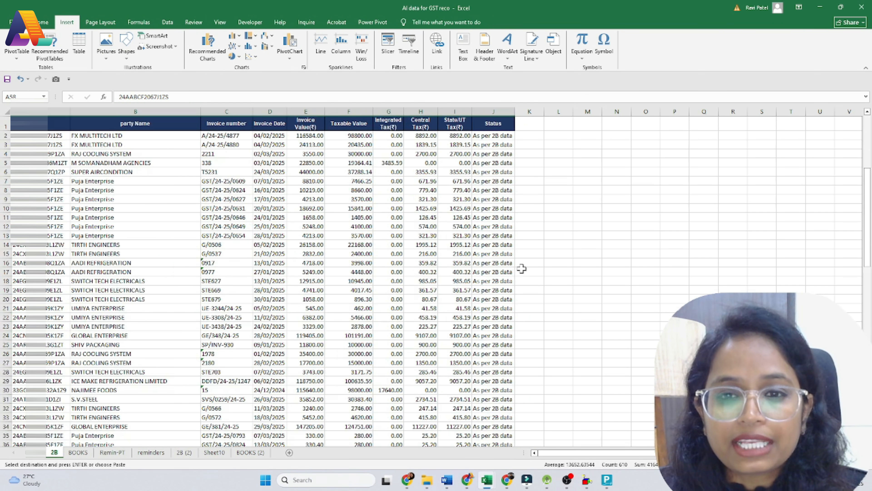
{"action": "scroll", "coordinate": [507, 170], "scroll_direction": "up", "scroll_amount": 12}
{"action": "scroll", "coordinate": [512, 187], "scroll_direction": "down", "scroll_amount": 15}
{"action": "mouse_move", "coordinate": [423, 194]}
{"action": "left_mouse_down"}
{"action": "mouse_move", "coordinate": [350, 247]}
{"action": "mouse_move", "coordinate": [422, 194]}
{"action": "left_mouse_up"}
{"action": "scroll", "coordinate": [420, 244], "scroll_direction": "up", "scroll_amount": 9}
{"action": "scroll", "coordinate": [421, 244], "scroll_direction": "up", "scroll_amount": 6}
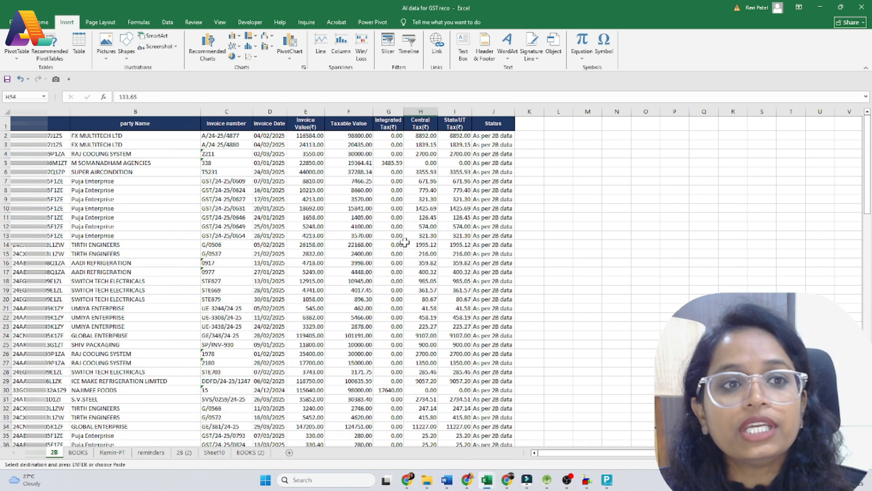
{"action": "key", "text": "Escape"}
- Insert a PivotTable on a new worksheet from the combined data range of the 2B sheet
{"action": "left_click", "coordinate": [32, 123]}
{"action": "left_click", "coordinate": [16, 56]}
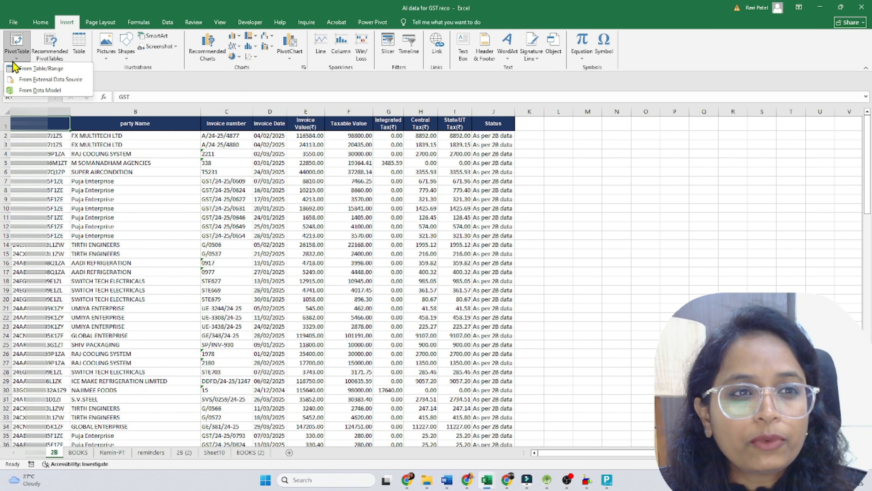
{"action": "left_click", "coordinate": [40, 69]}
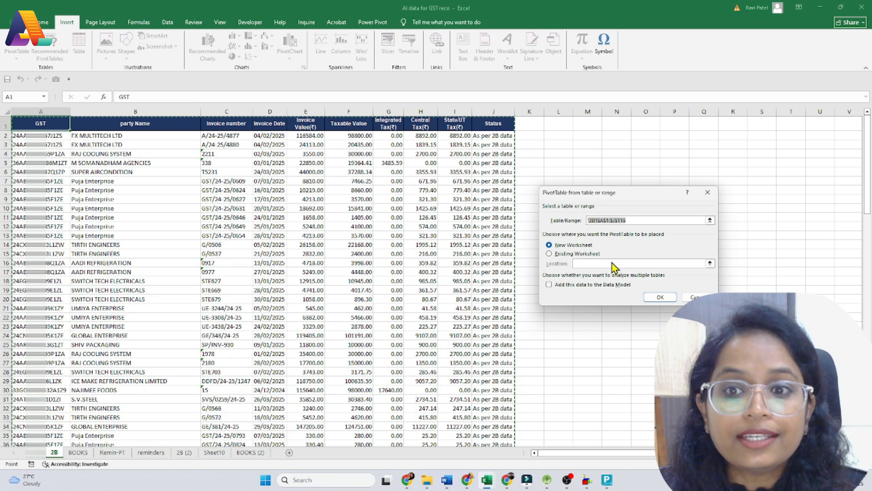
{"action": "left_click", "coordinate": [654, 297]}
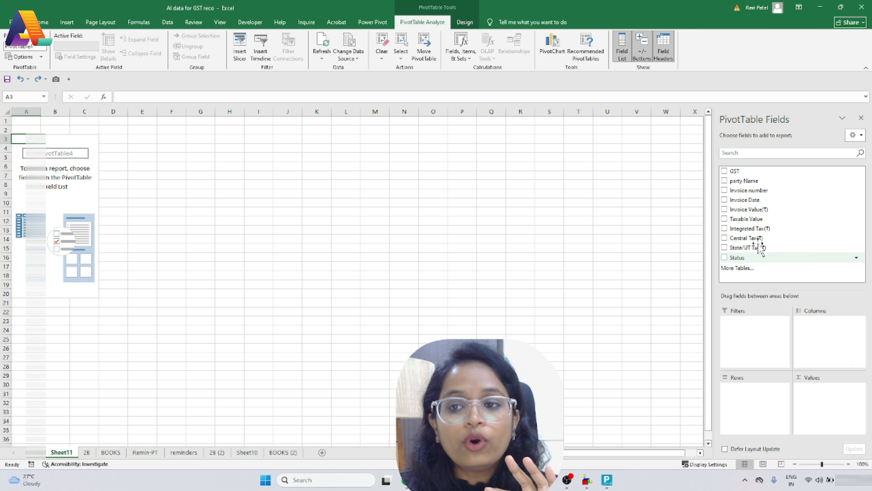
- Add GST and Invoice number as row fields of the PivotTable, with Invoice number nested under GST
{"action": "left_click", "coordinate": [123, 450]}
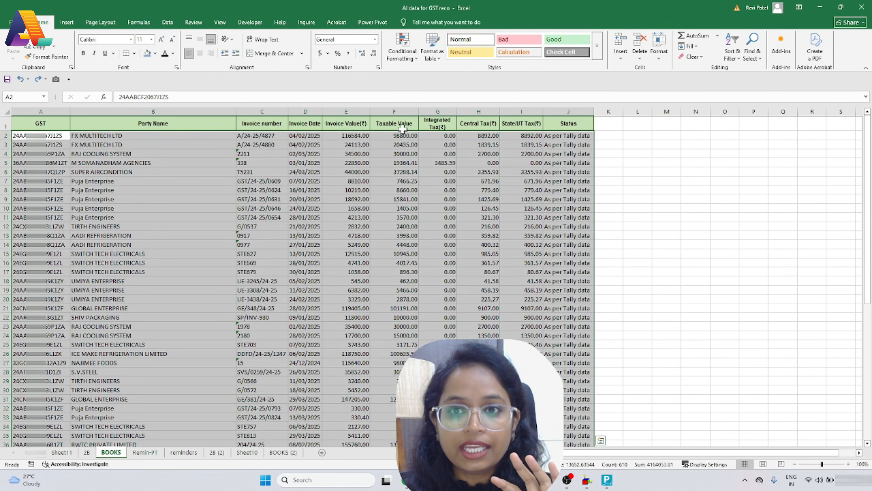
{"action": "left_click", "coordinate": [62, 453]}
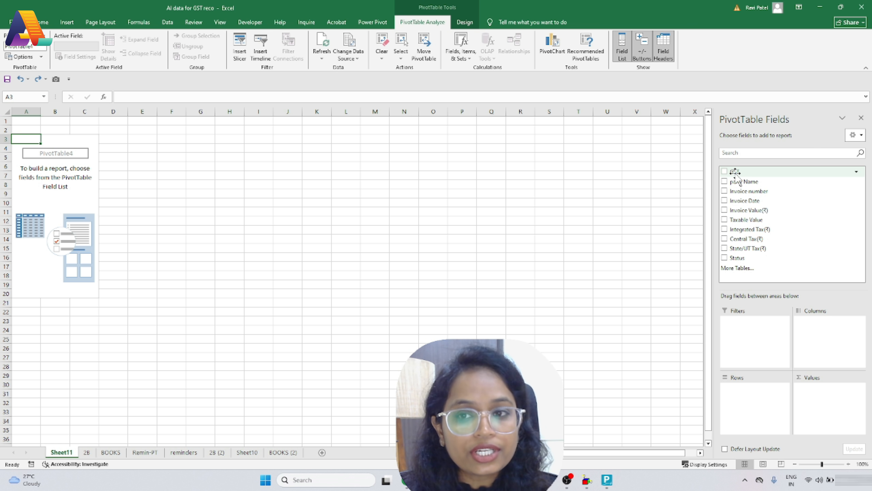
{"action": "left_click_drag", "start_coordinate": [735, 172], "coordinate": [749, 401]}
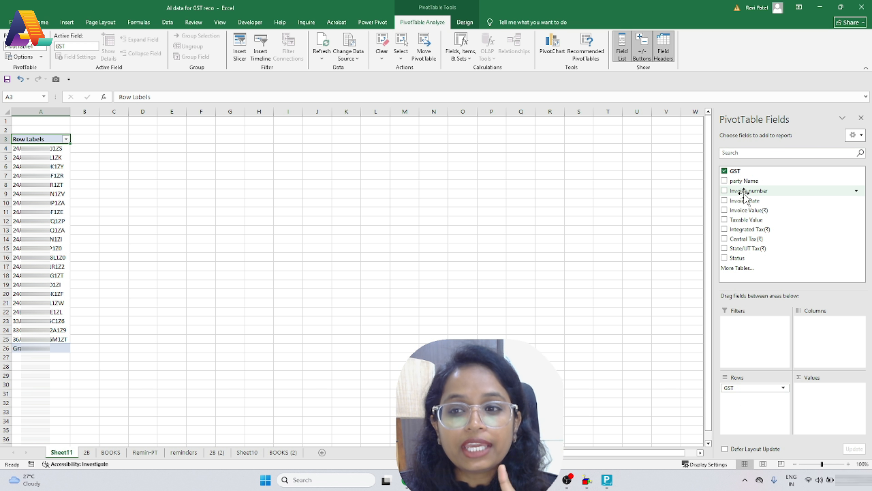
{"action": "left_click_drag", "start_coordinate": [745, 192], "coordinate": [750, 399]}
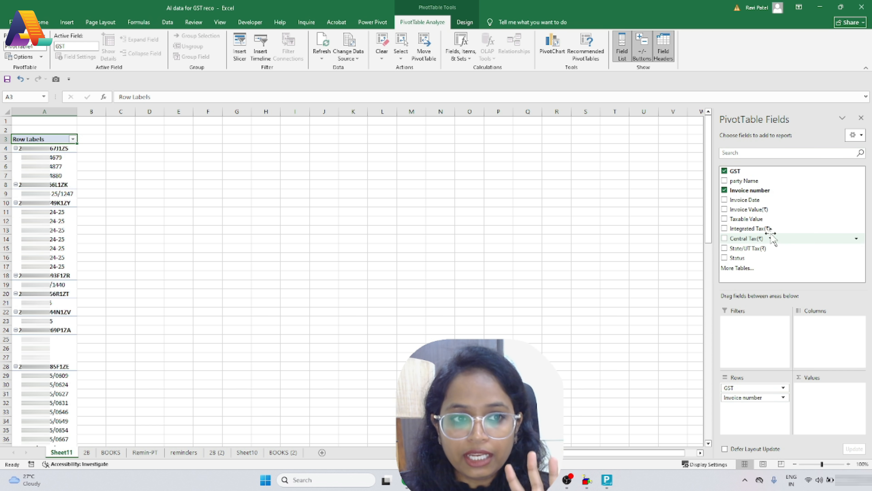
{"action": "scroll", "coordinate": [230, 215], "scroll_direction": "down", "scroll_amount": 10}
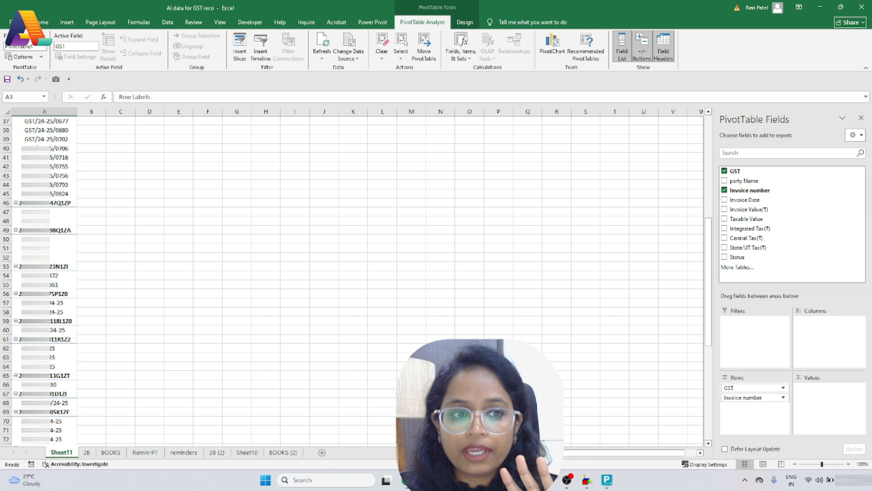
{"action": "scroll", "coordinate": [229, 215], "scroll_direction": "up", "scroll_amount": 10}
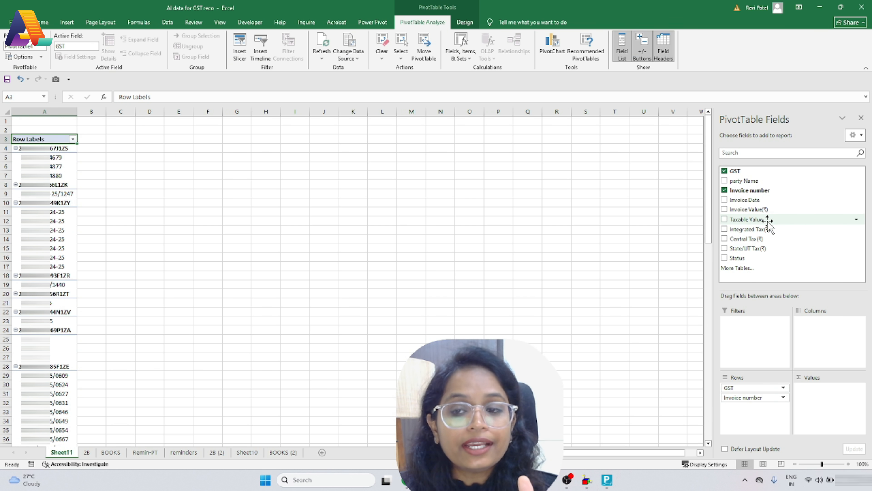
- Add Taxable Value, Integrated Tax, Central Tax and State/UT Tax as summed value fields of the PivotTable
{"action": "left_click", "coordinate": [724, 219]}
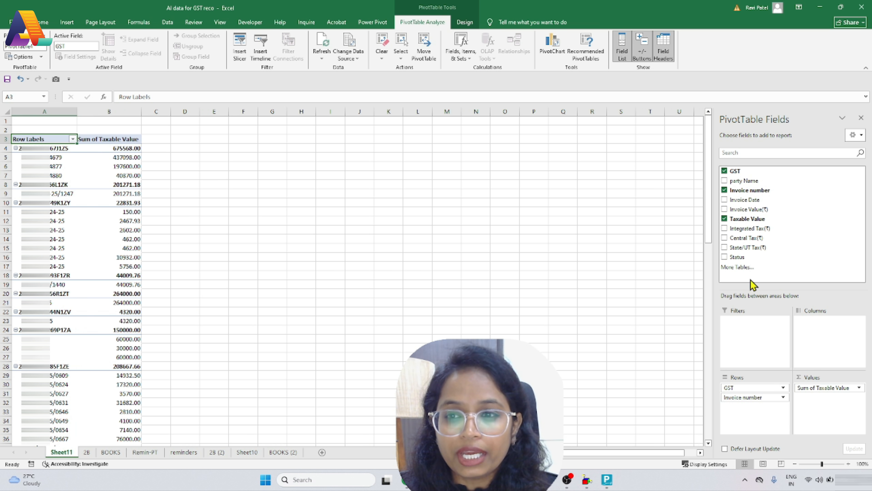
{"action": "left_click", "coordinate": [724, 229]}
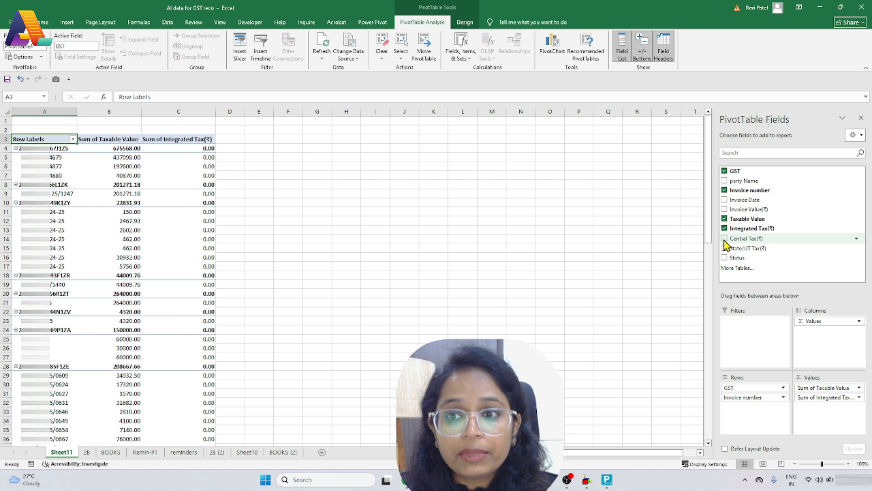
{"action": "left_click", "coordinate": [724, 238]}
{"action": "left_click", "coordinate": [724, 248]}
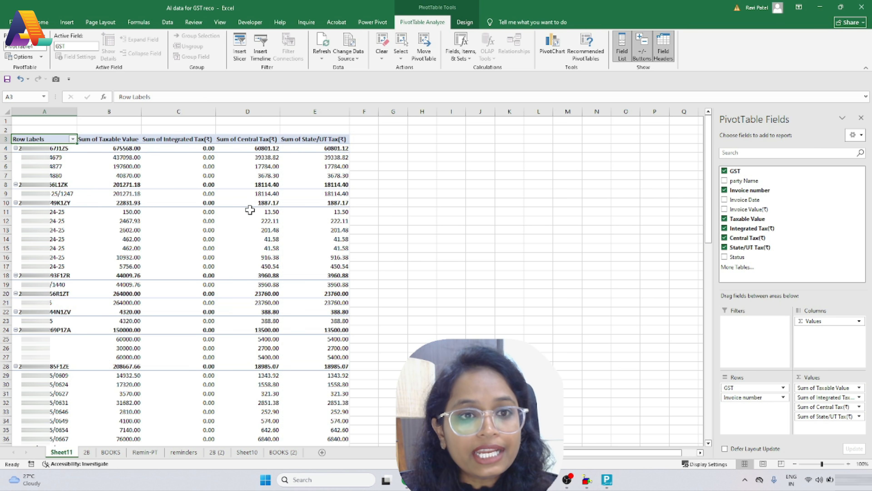
- Add Status as a column field above Values to split the PivotTable into 2B and Tally data
{"action": "mouse_move", "coordinate": [250, 210]}
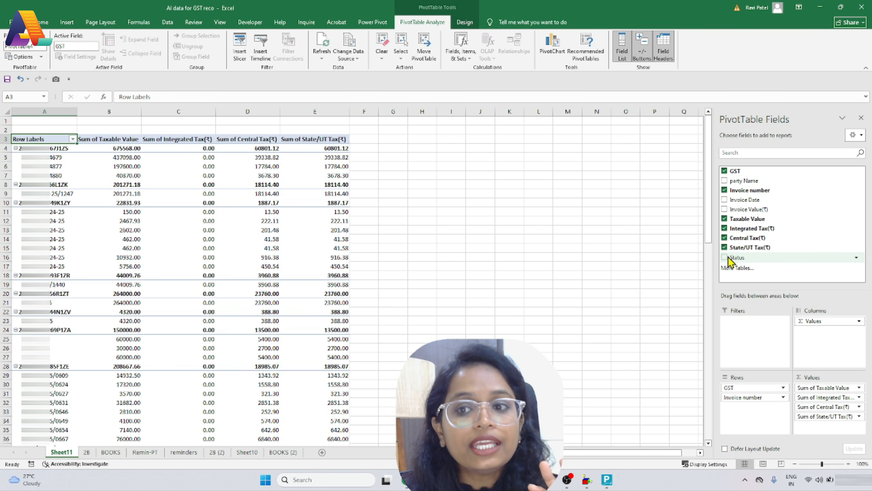
{"action": "left_click", "coordinate": [86, 452]}
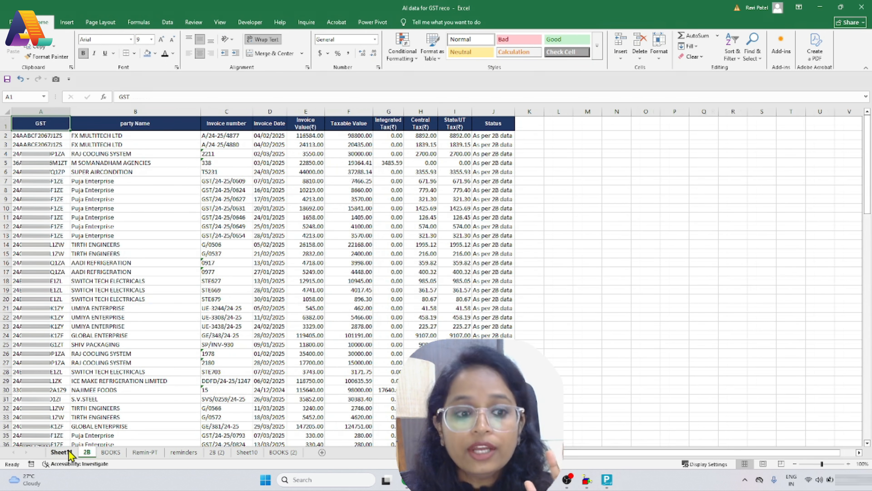
{"action": "left_click", "coordinate": [62, 451]}
{"action": "left_click_drag", "start_coordinate": [739, 258], "coordinate": [815, 321]}
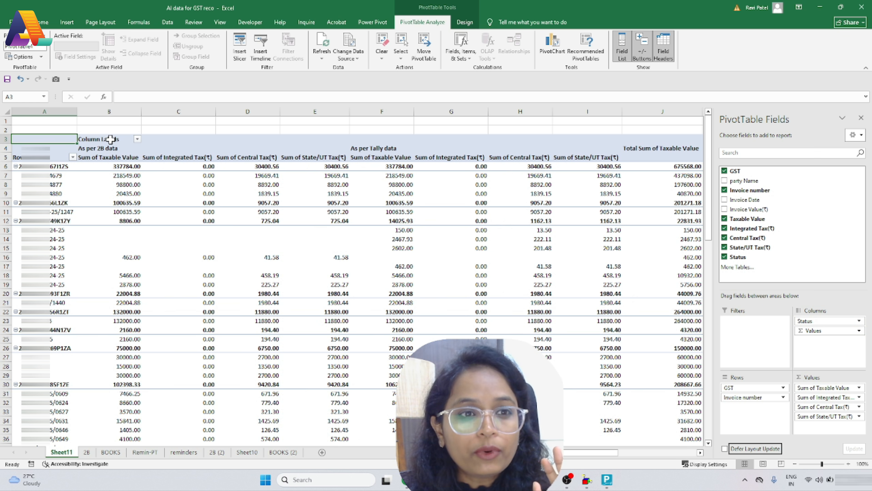
- Format the "As per 2B data" header block B3:E5 with a dark blue fill and white font
{"action": "left_click", "coordinate": [111, 149]}
{"action": "left_click", "coordinate": [113, 159]}
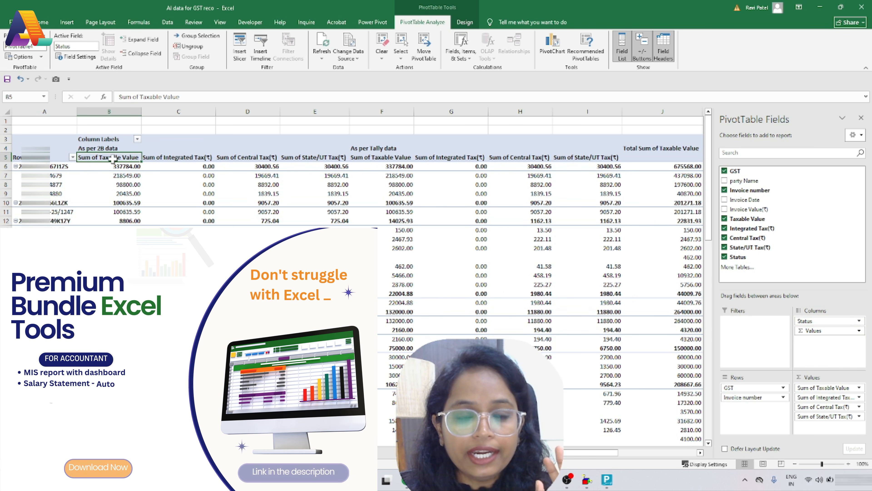
{"action": "left_click_drag", "start_coordinate": [330, 157], "coordinate": [93, 139]}
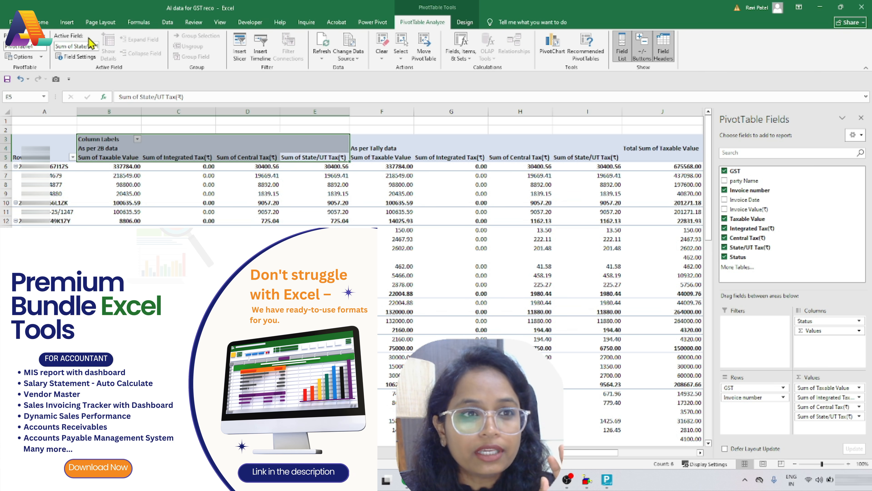
{"action": "left_click", "coordinate": [47, 23]}
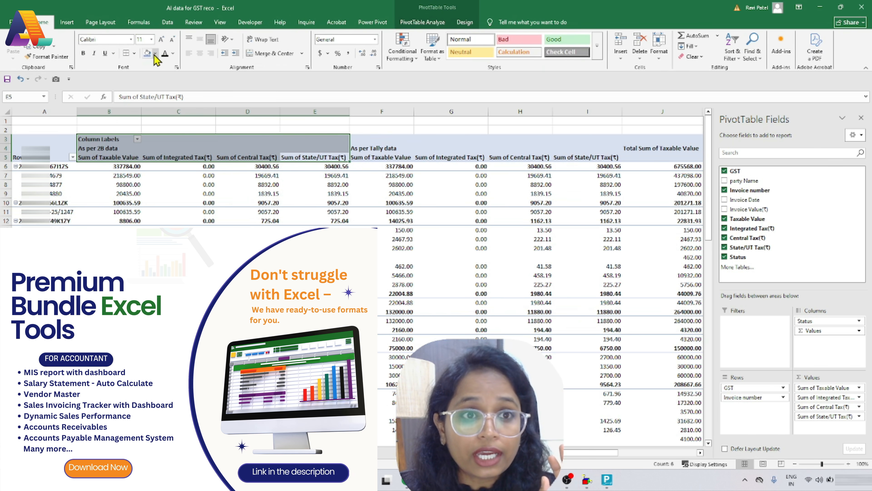
{"action": "left_click", "coordinate": [154, 53]}
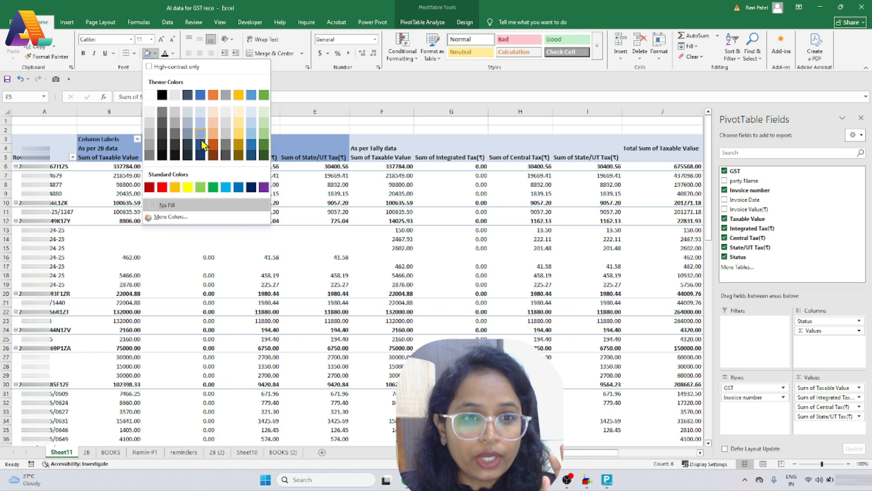
{"action": "left_click", "coordinate": [201, 144]}
{"action": "left_click", "coordinate": [173, 53]}
{"action": "left_click", "coordinate": [167, 109]}
- Apply a gold fill to the "As per Tally data" header block F3:I5
{"action": "left_click_drag", "start_coordinate": [369, 140], "coordinate": [586, 157]}
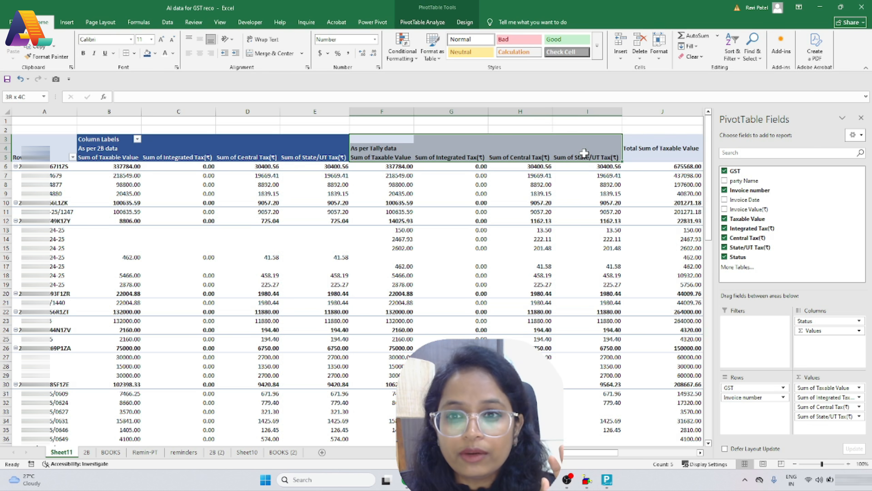
{"action": "left_click", "coordinate": [155, 53]}
{"action": "left_click", "coordinate": [236, 94]}
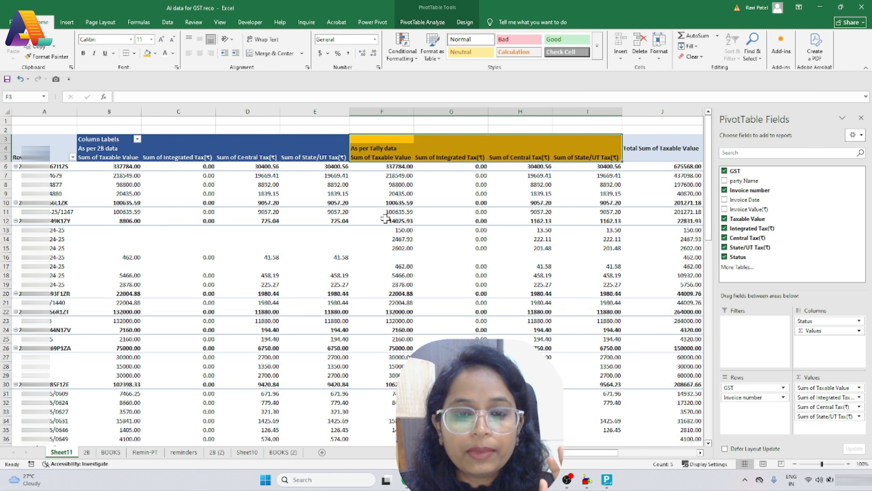
{"action": "left_click", "coordinate": [385, 220]}
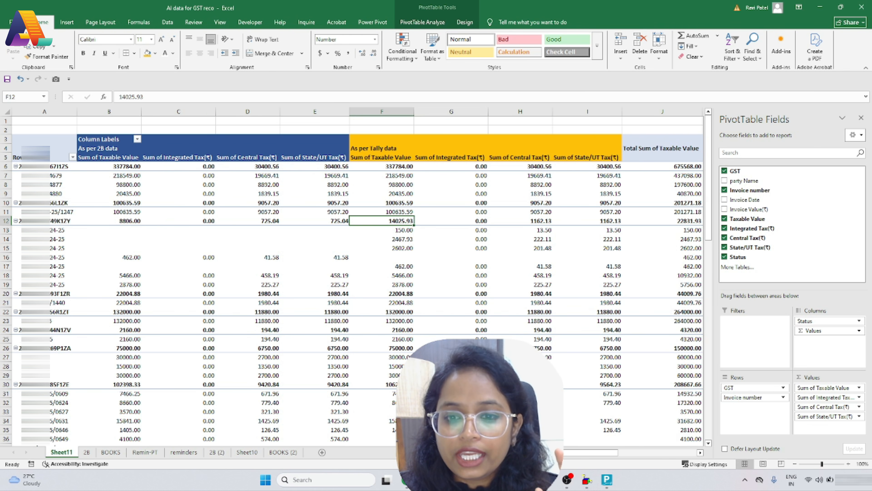
- Hide the PivotTable's total columns J to M
{"action": "left_click_drag", "start_coordinate": [522, 453], "coordinate": [632, 454]}
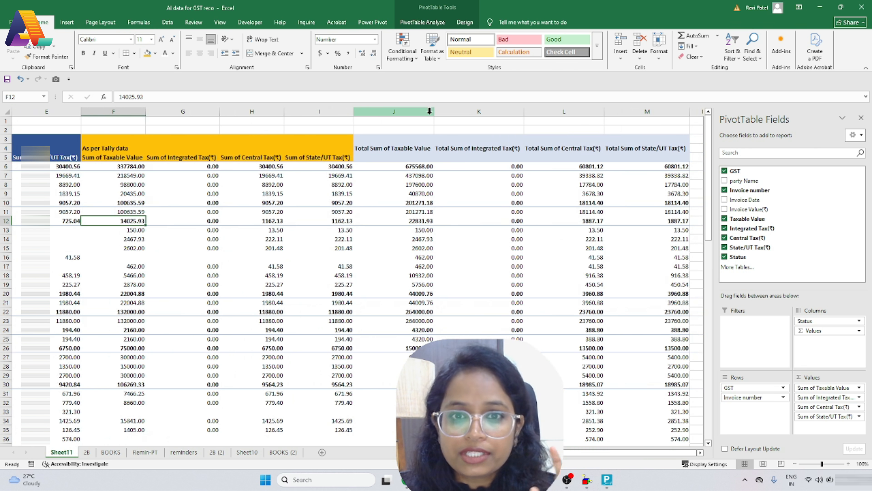
{"action": "left_click_drag", "start_coordinate": [429, 112], "coordinate": [648, 112]}
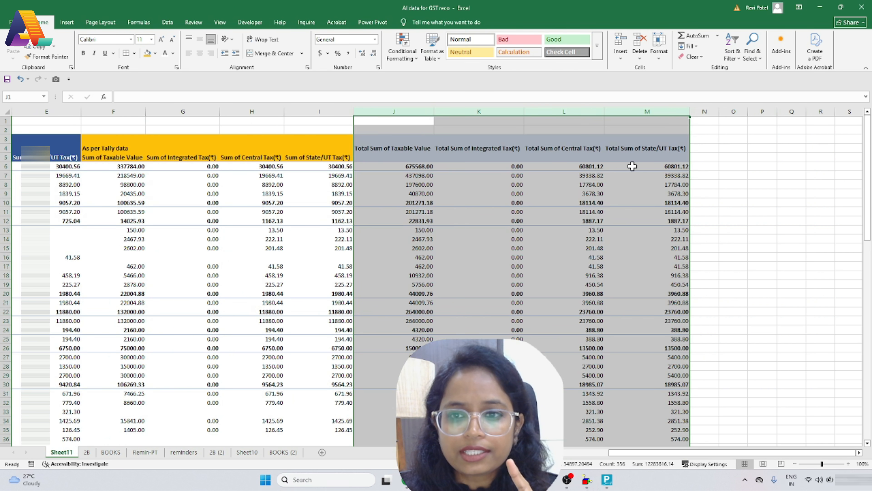
{"action": "right_click", "coordinate": [632, 166]}
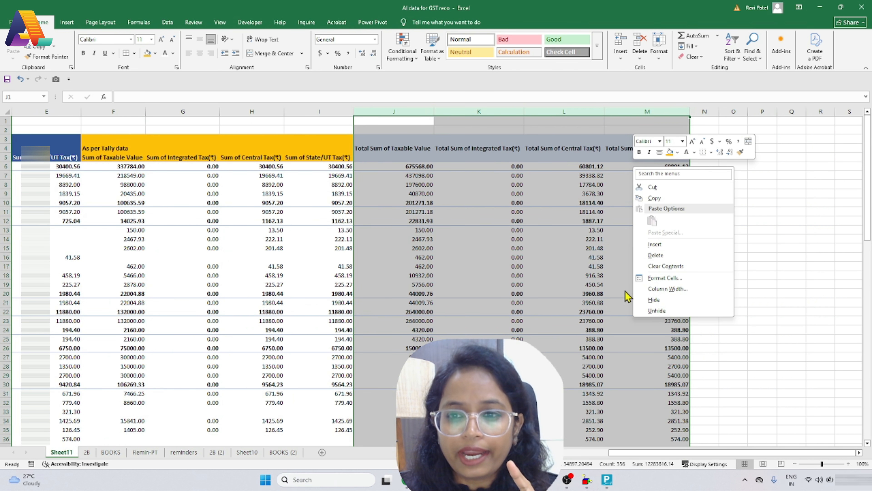
{"action": "left_click", "coordinate": [654, 300]}
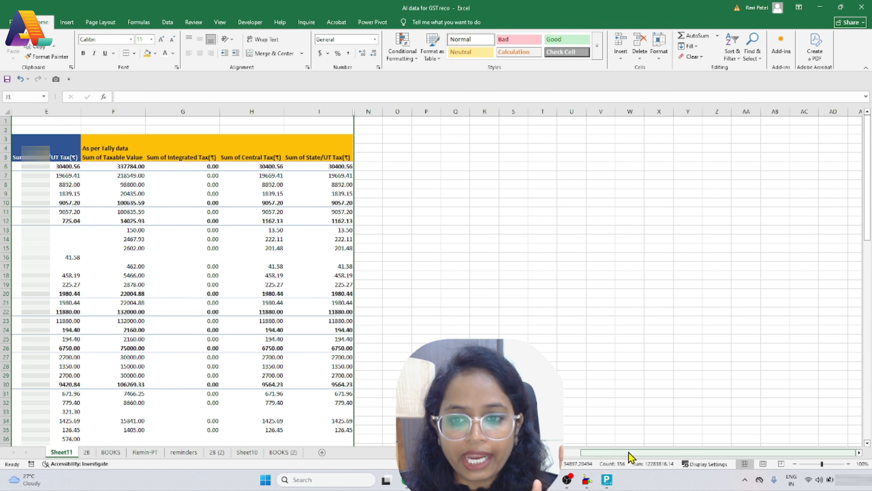
{"action": "left_click_drag", "start_coordinate": [623, 453], "coordinate": [262, 440]}
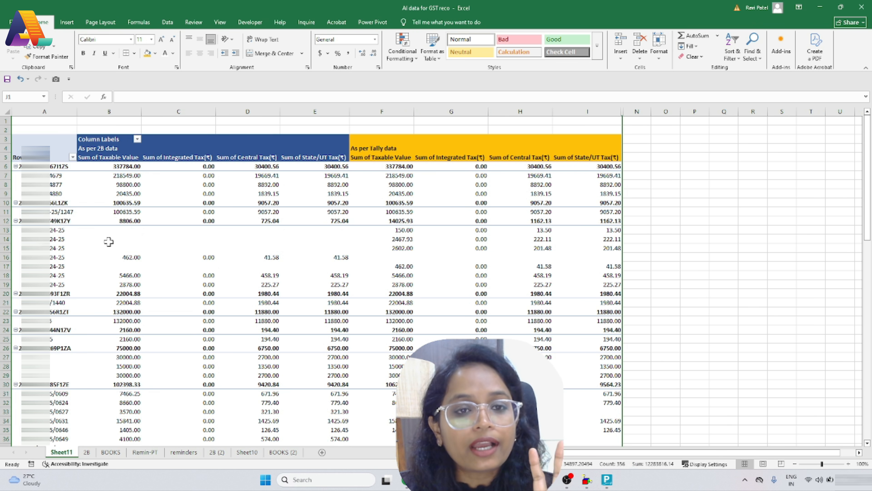
- Switch the PivotTable to the classic PivotTable layout in its display options
{"action": "mouse_move", "coordinate": [108, 242]}
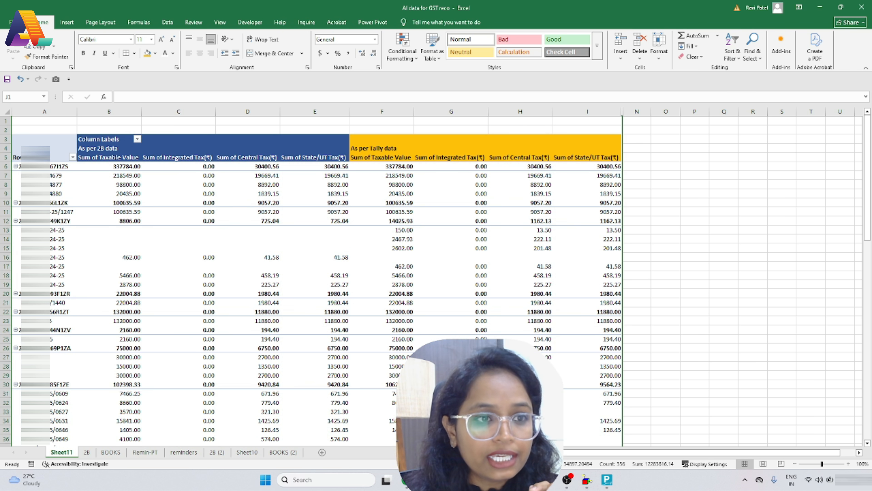
{"action": "left_click", "coordinate": [20, 157]}
{"action": "right_click", "coordinate": [21, 159]}
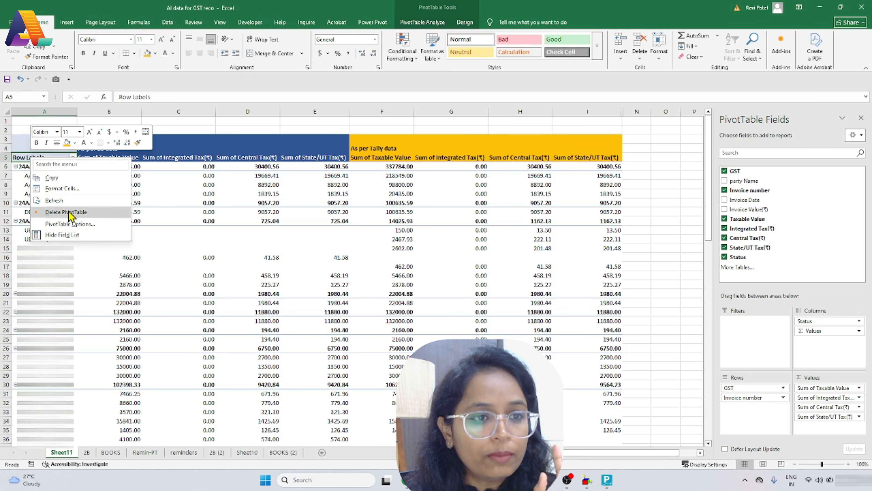
{"action": "left_click", "coordinate": [68, 226]}
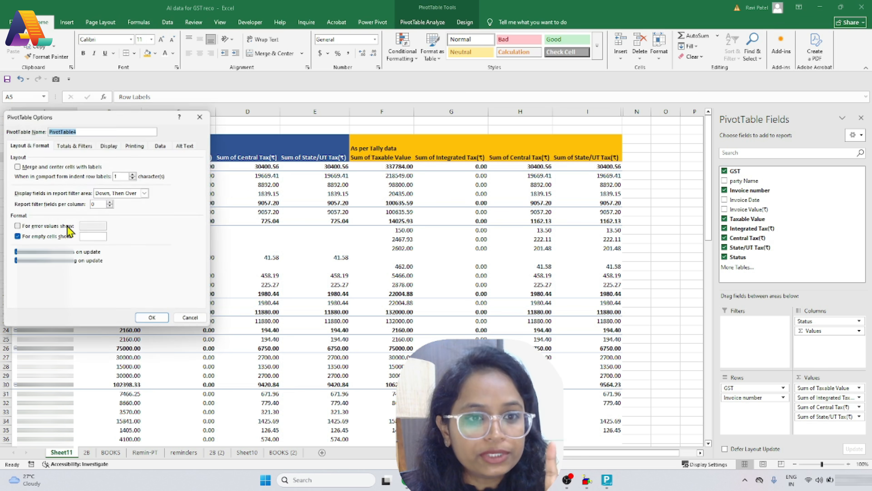
{"action": "left_click", "coordinate": [108, 146]}
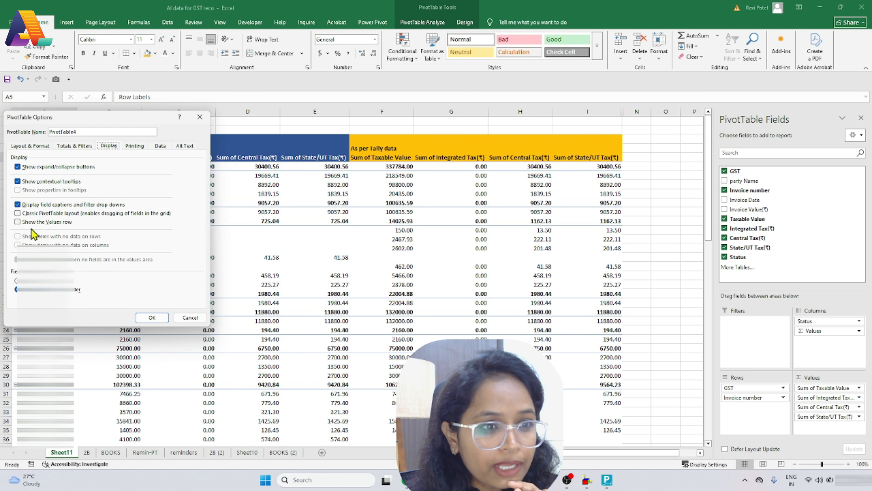
{"action": "left_click", "coordinate": [17, 213]}
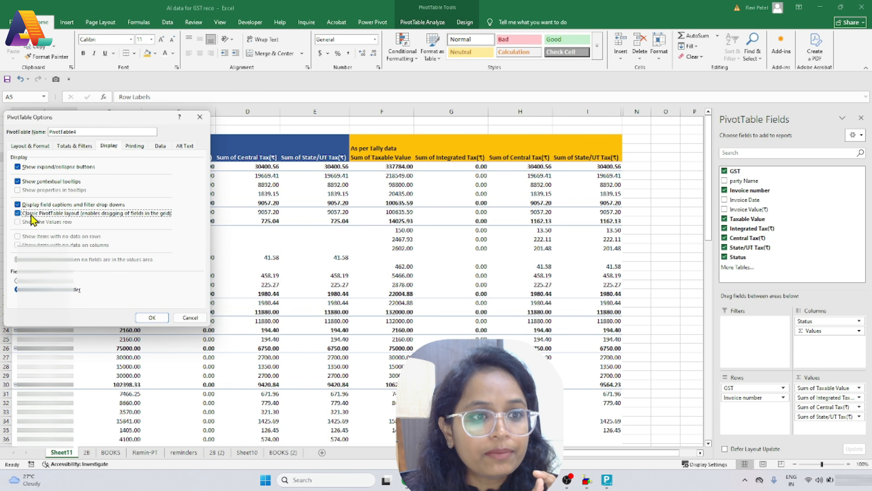
{"action": "left_click", "coordinate": [151, 317]}
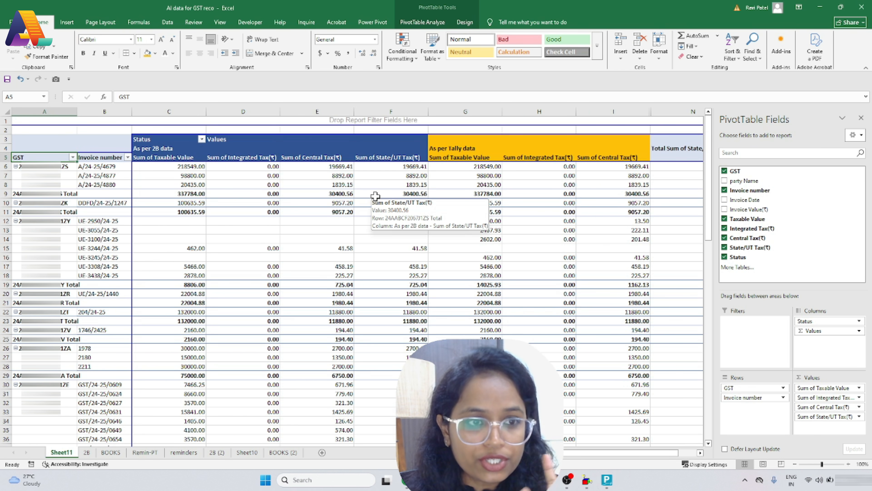
- Turn off the subtotals of the GST field by setting them to None in its field settings
{"action": "left_click", "coordinate": [54, 194]}
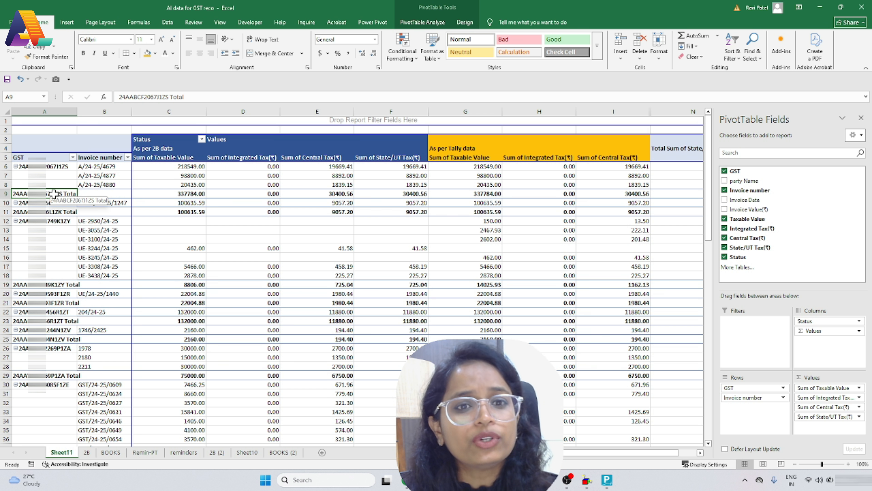
{"action": "right_click", "coordinate": [54, 194]}
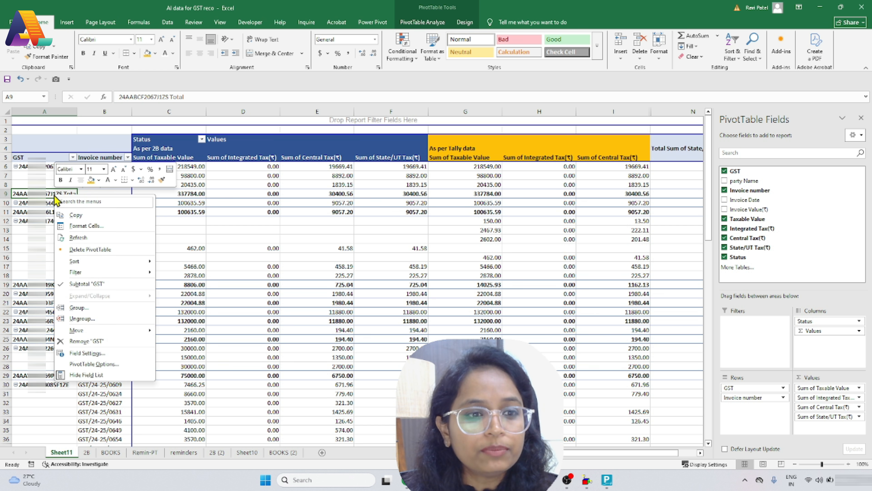
{"action": "left_click", "coordinate": [92, 360]}
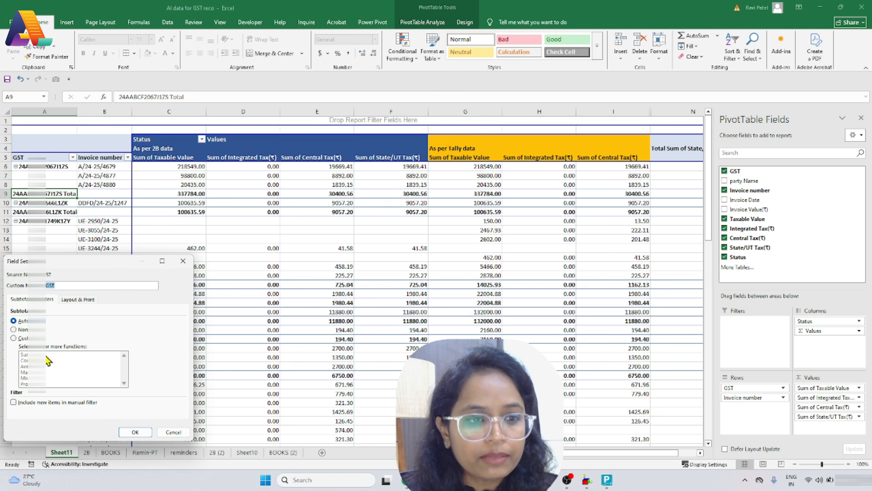
{"action": "left_click", "coordinate": [20, 330]}
{"action": "left_click", "coordinate": [137, 432]}
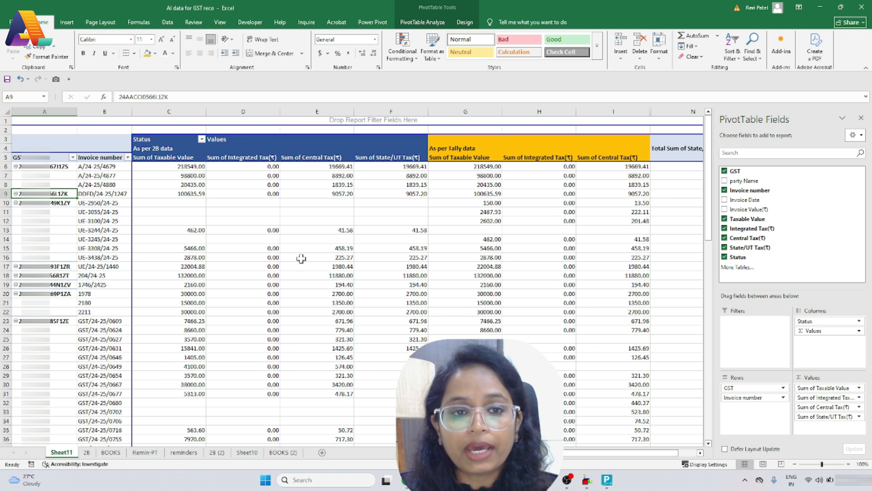
{"action": "left_click", "coordinate": [277, 240]}
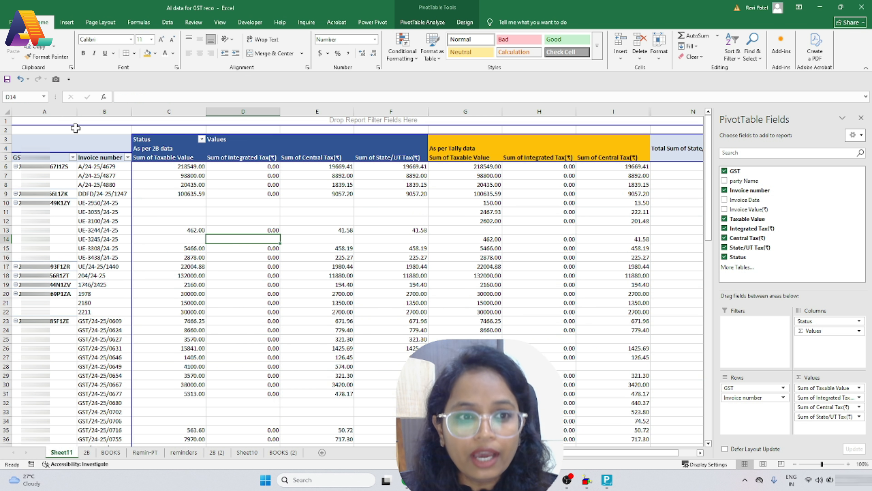
- Narrow the PivotTable's columns to a uniform width and unhide the hidden columns between I and N
{"action": "left_click_drag", "start_coordinate": [59, 116], "coordinate": [551, 109]}
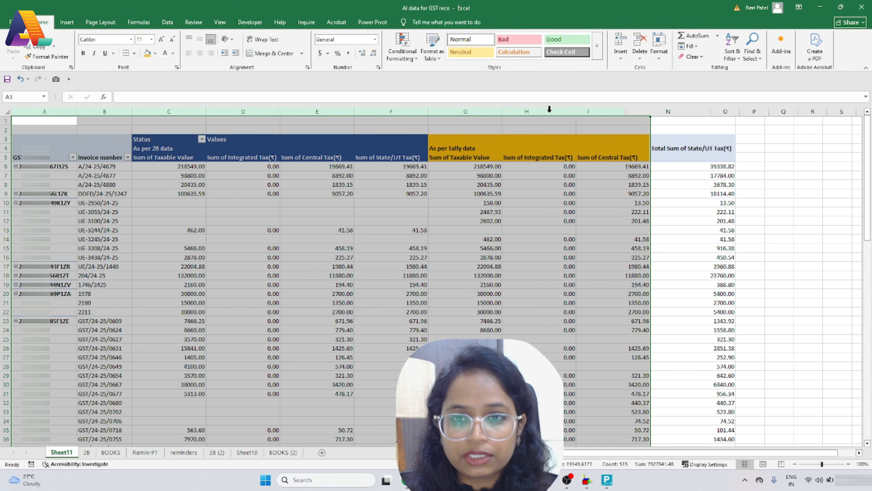
{"action": "left_click", "coordinate": [232, 239]}
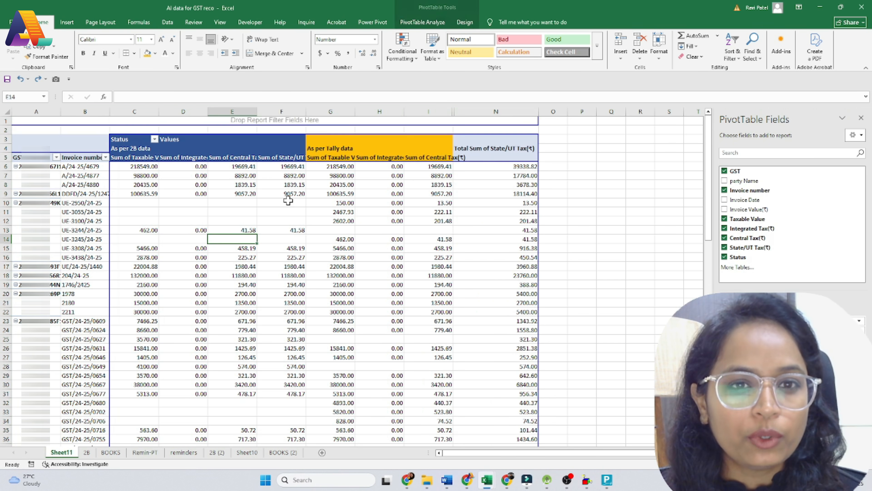
{"action": "left_click_drag", "start_coordinate": [429, 112], "coordinate": [516, 112]}
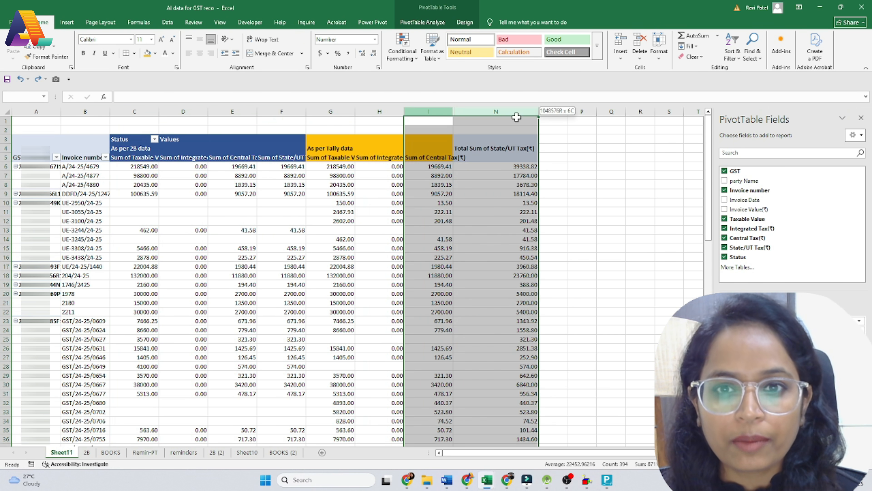
{"action": "right_click", "coordinate": [515, 112]}
{"action": "left_click", "coordinate": [519, 333]}
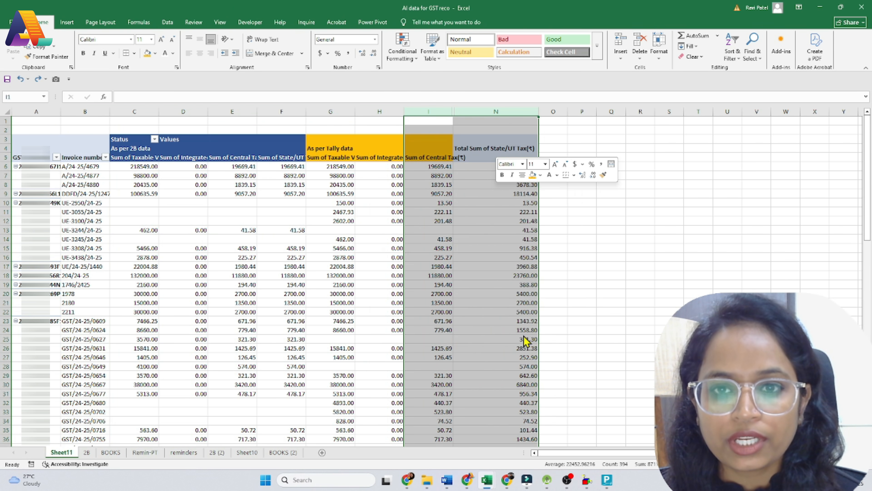
{"action": "left_click", "coordinate": [533, 273]}
- Hide the four total columns K to N beside the Tally data
{"action": "left_click_drag", "start_coordinate": [560, 112], "coordinate": [563, 131]}
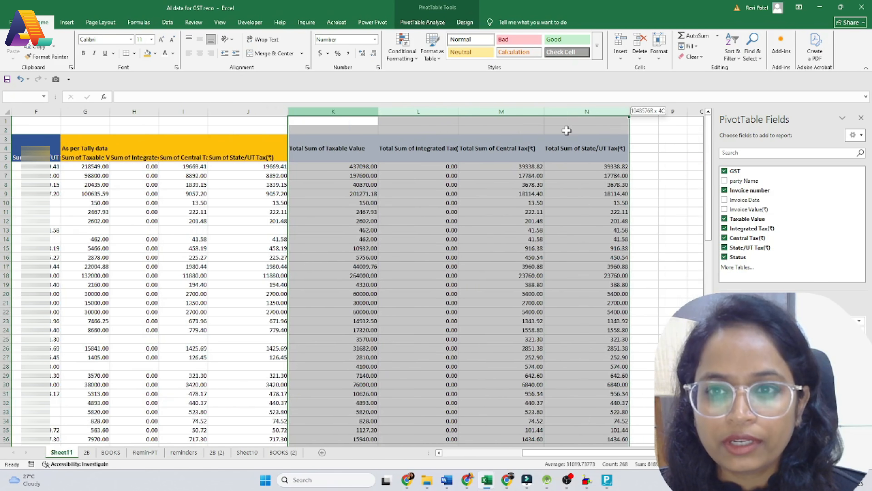
{"action": "right_click", "coordinate": [400, 363]}
{"action": "left_click", "coordinate": [429, 343]}
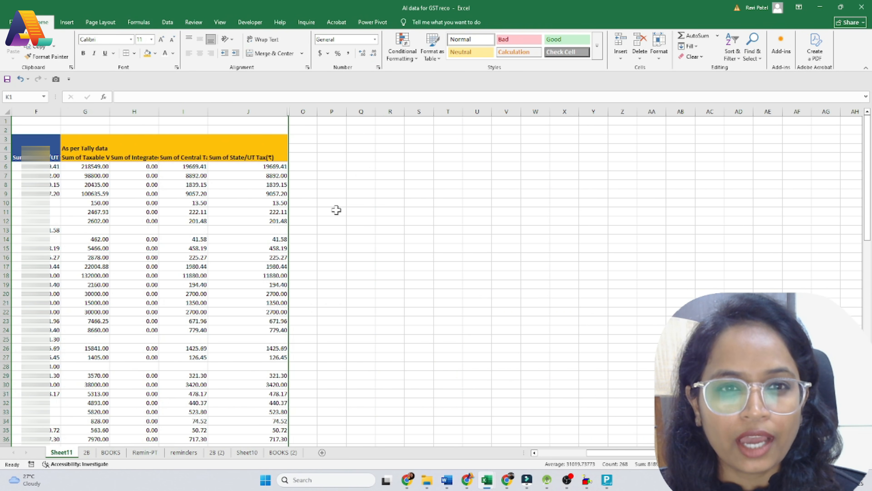
{"action": "left_click", "coordinate": [311, 192]}
{"action": "left_click_drag", "start_coordinate": [604, 453], "coordinate": [544, 453]}
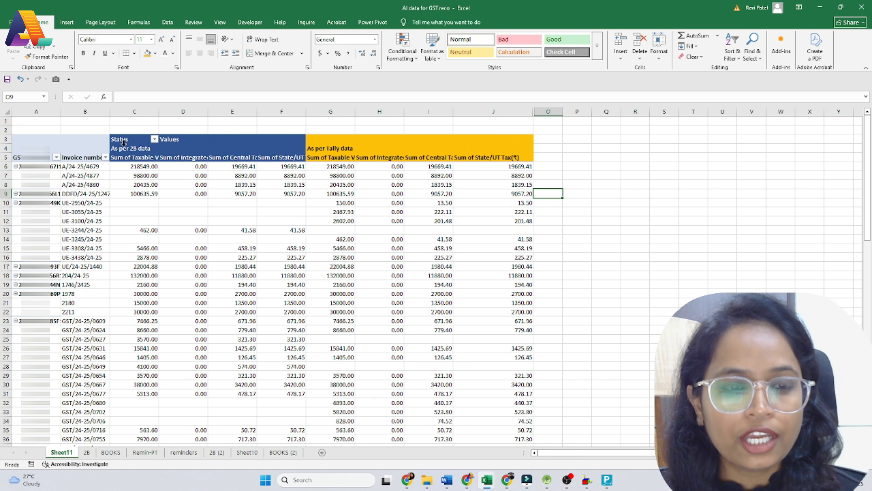
- Copy the Tally value headings G5:J5 to P5:S5 and autofit the width of the new columns
{"action": "left_click_drag", "start_coordinate": [329, 157], "coordinate": [512, 157]}
{"action": "key", "text": "ctrl+c"}
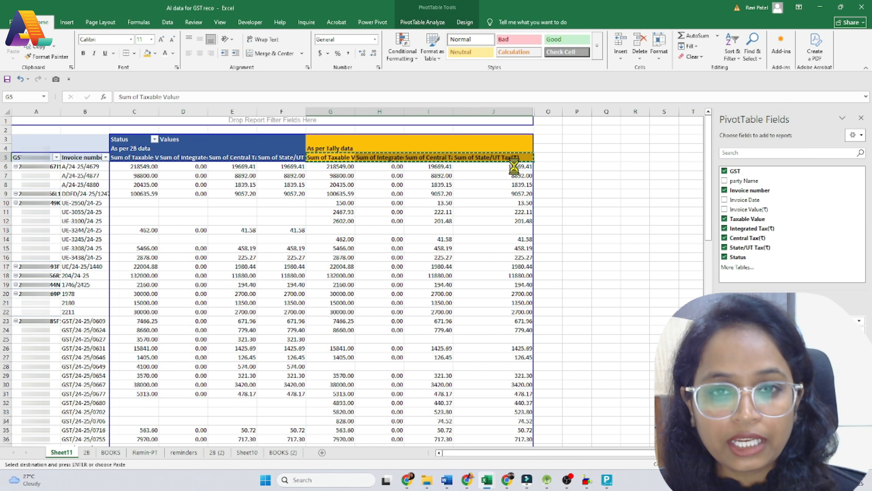
{"action": "left_click", "coordinate": [567, 159]}
{"action": "key", "text": "ctrl+v"}
{"action": "left_click_drag", "start_coordinate": [577, 111], "coordinate": [687, 108]}
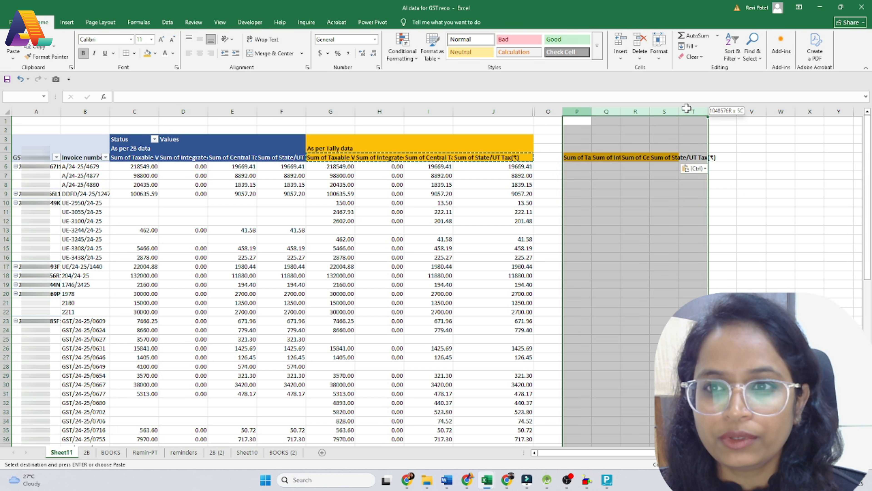
{"action": "double_click", "coordinate": [679, 112]}
- Enter the formula =C6-G6 in P6 to compute the taxable value difference between the 2B and Tally data
{"action": "left_click", "coordinate": [598, 169]}
{"action": "type", "text": "="}
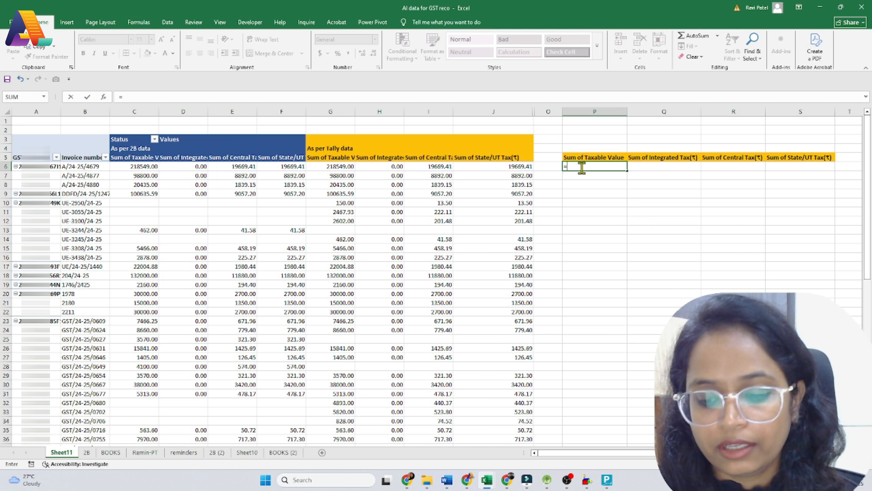
{"action": "key", "text": "BackSpace"}
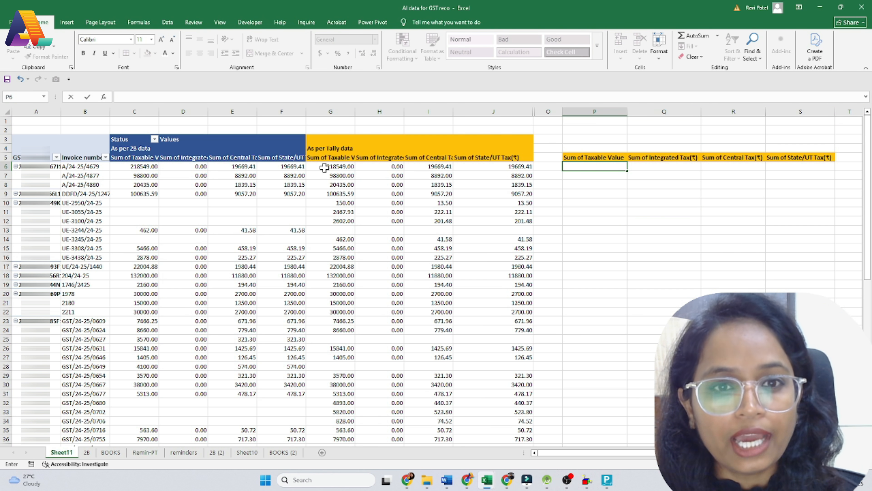
{"action": "type", "text": "="}
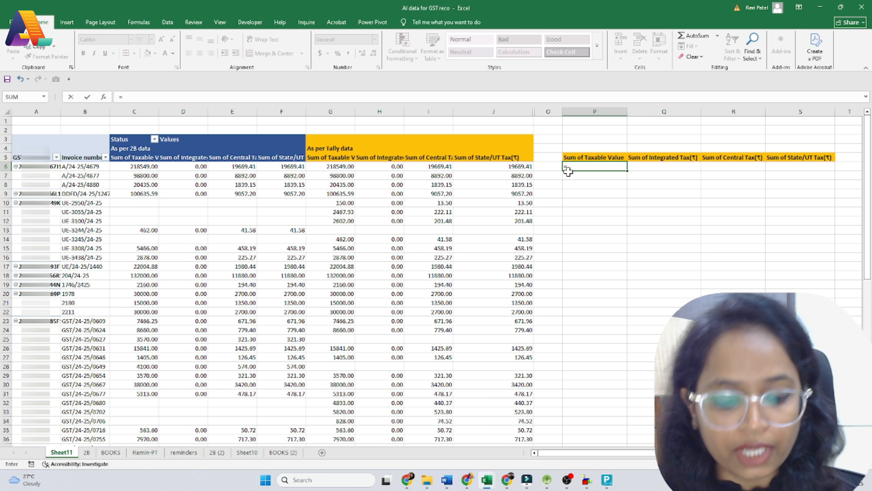
{"action": "type", "text": "C"}
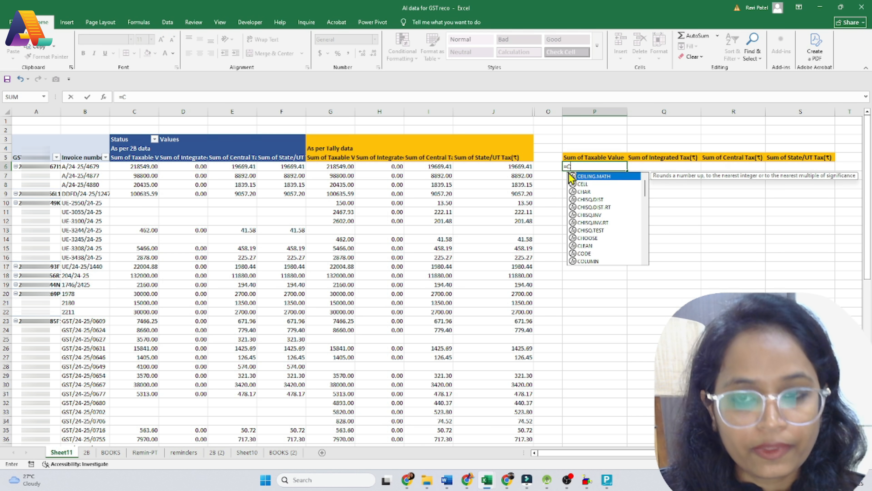
{"action": "type", "text": "6"}
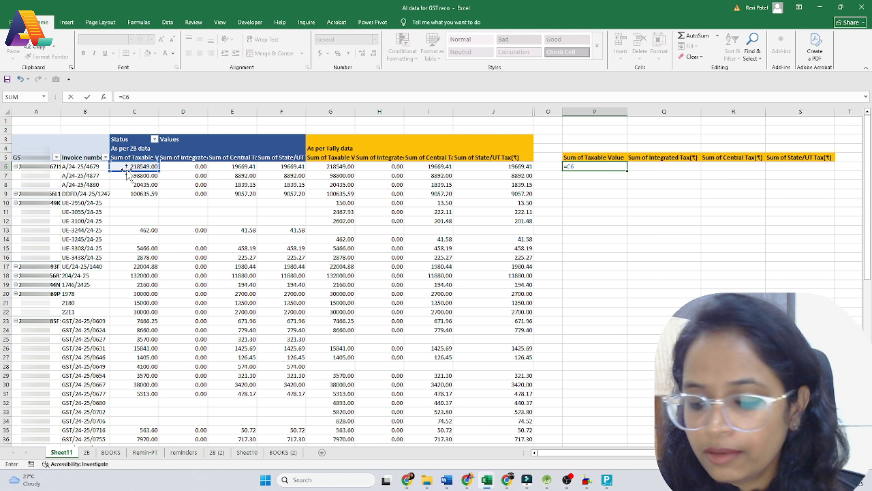
{"action": "type", "text": "-"}
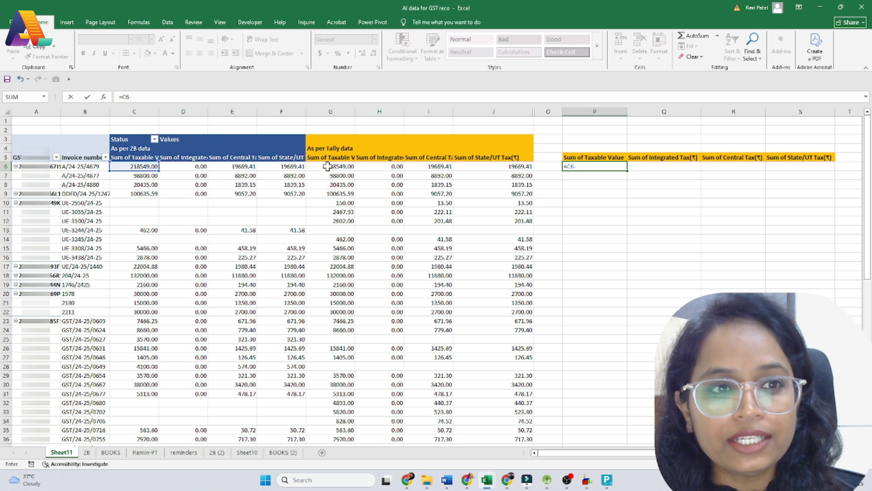
{"action": "type", "text": "G"}
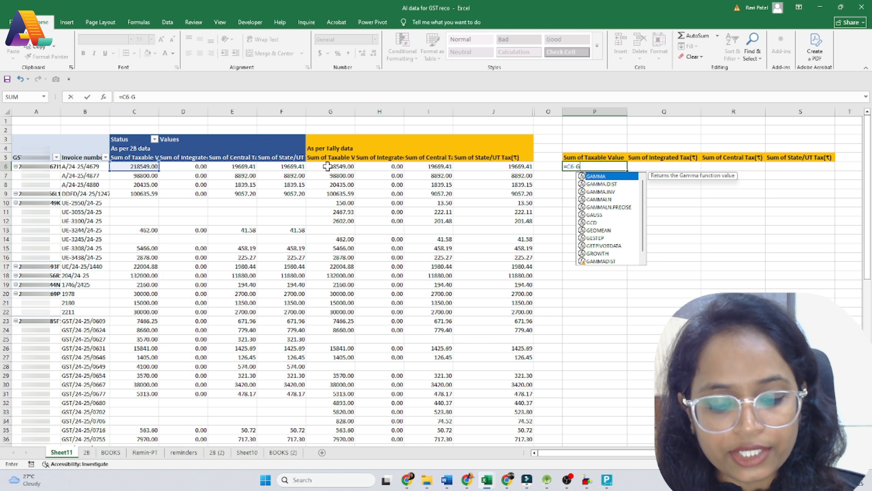
{"action": "type", "text": "6"}
{"action": "key", "text": "Return"}
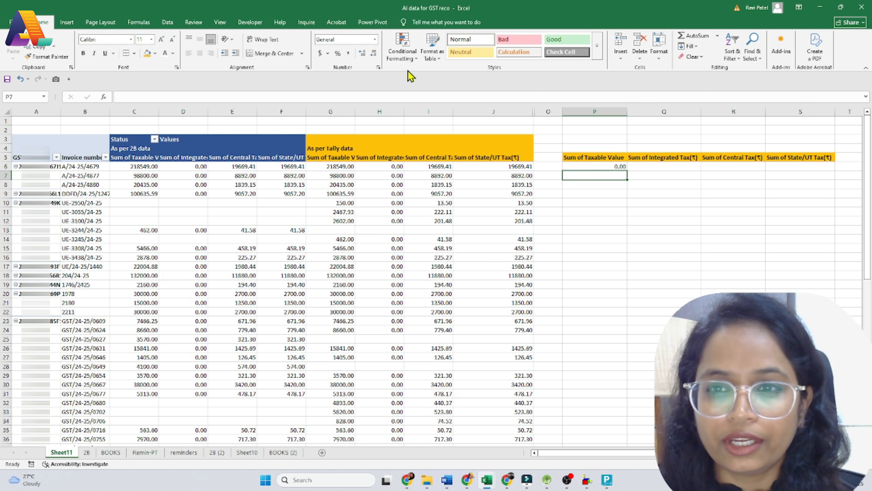
- Copy the difference formula from P6 across to Q6:S6 for the integrated, central and state tax columns
{"action": "left_click", "coordinate": [611, 167]}
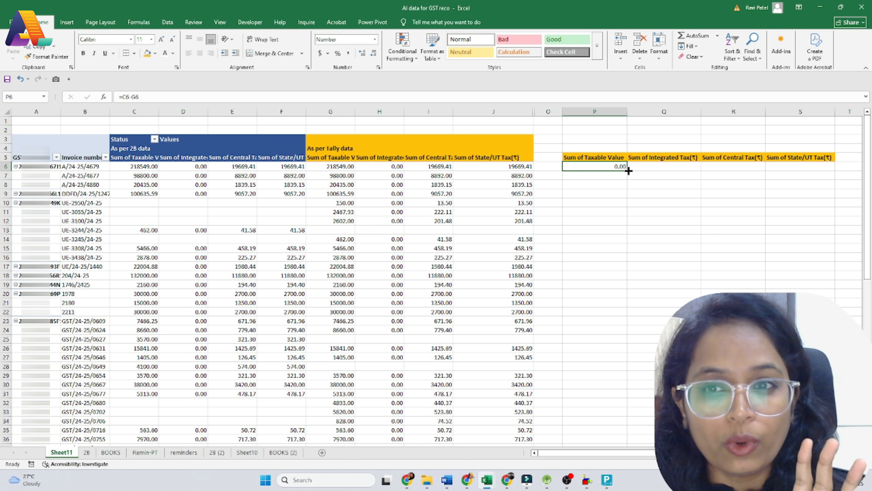
{"action": "key", "text": "ctrl+c"}
{"action": "left_click_drag", "start_coordinate": [647, 170], "coordinate": [813, 163]}
{"action": "key", "text": "ctrl+v"}
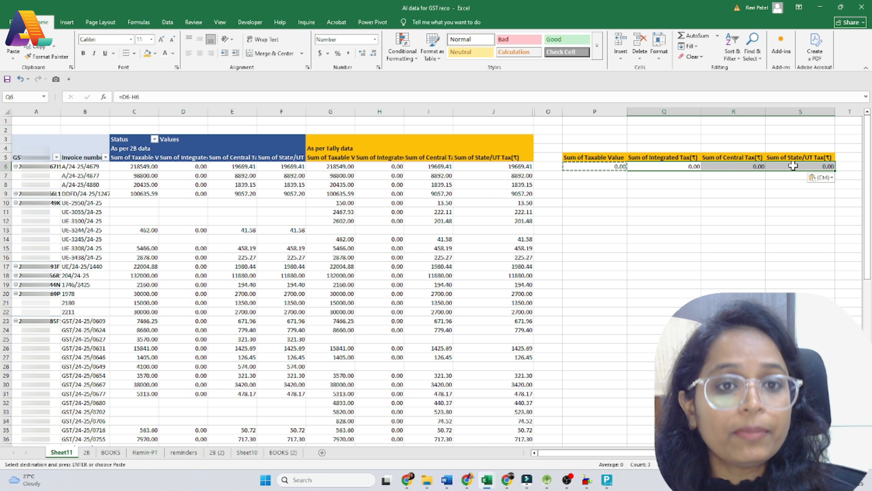
- Copy the four difference formulas in P6:S6 for reuse in the invoice rows below
{"action": "left_click", "coordinate": [580, 167]}
{"action": "key", "text": "ctrl+shift+Right"}
{"action": "key", "text": "ctrl+c"}
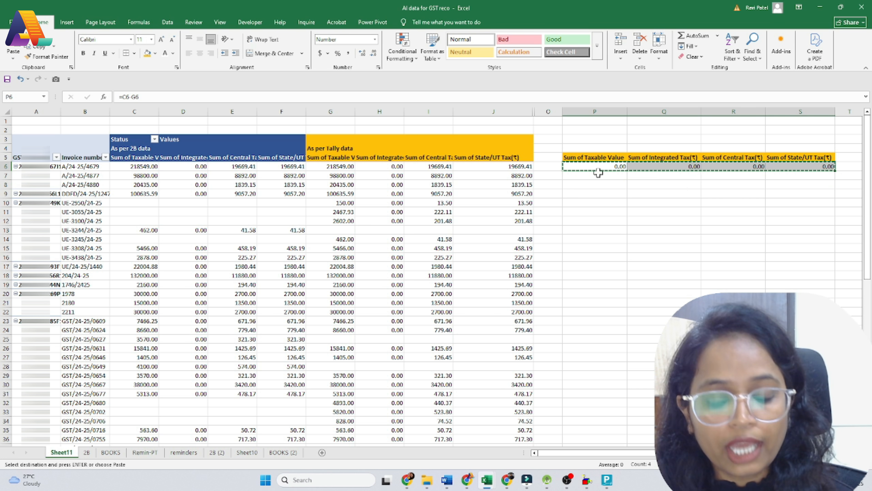